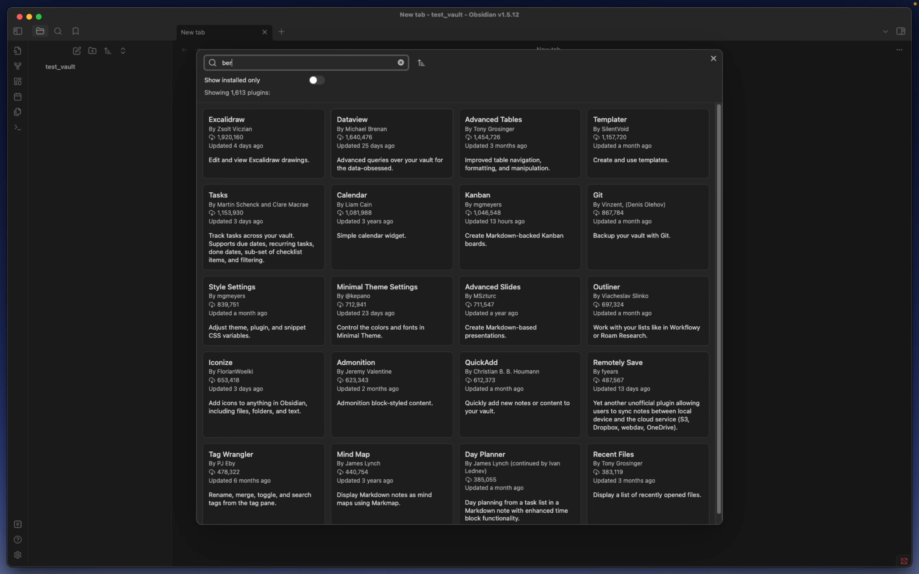
# Find the BRAT community plugin by searching for "brat", then install and enable it.
pyautogui.write('tbrat')
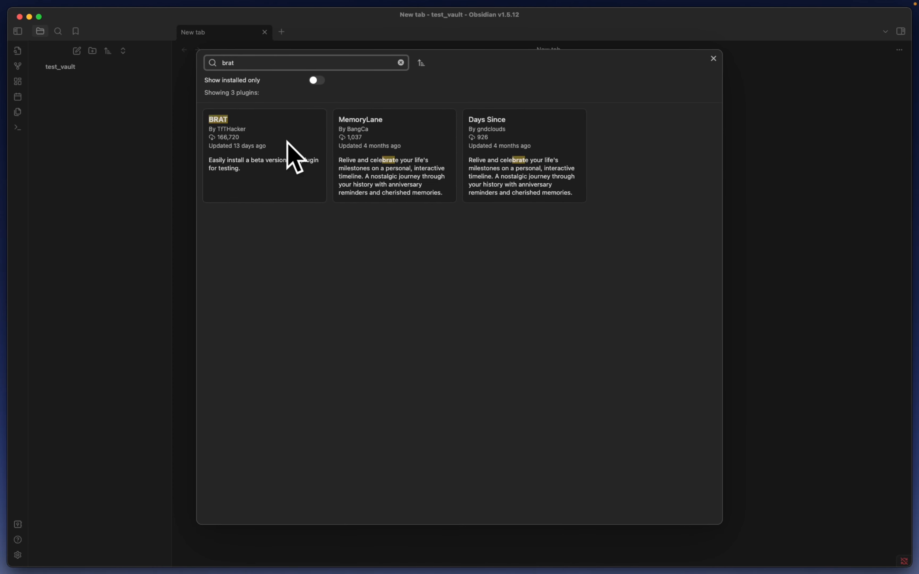
pyautogui.click(289, 143)
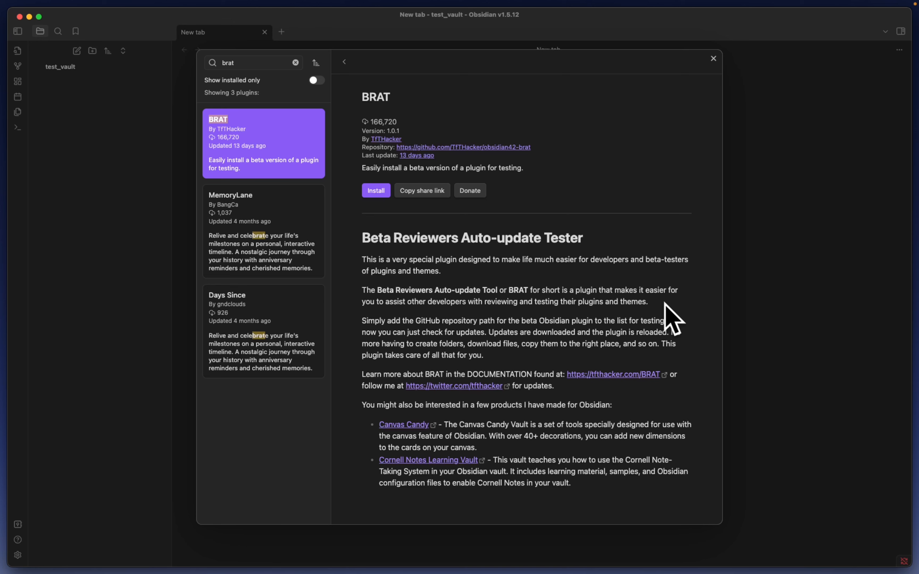
pyautogui.click(379, 192)
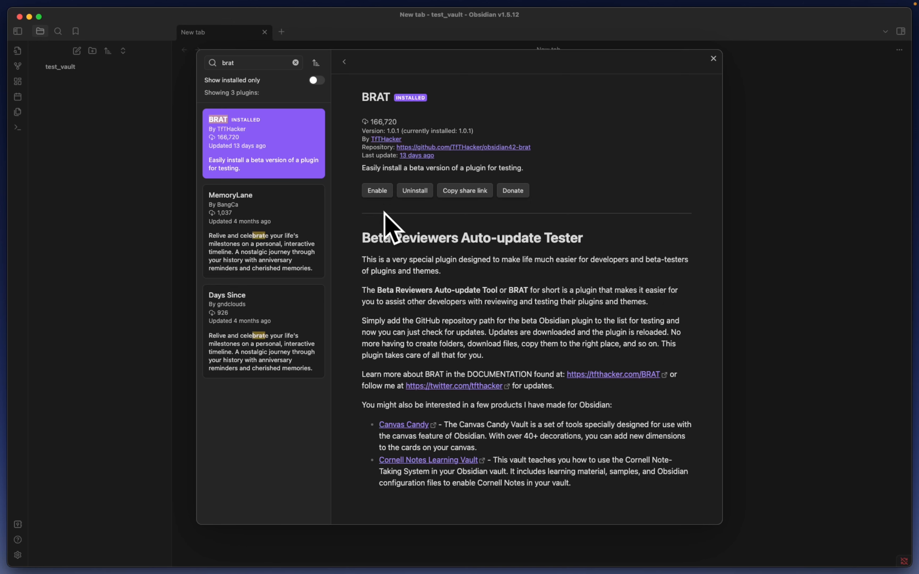
pyautogui.click(377, 190)
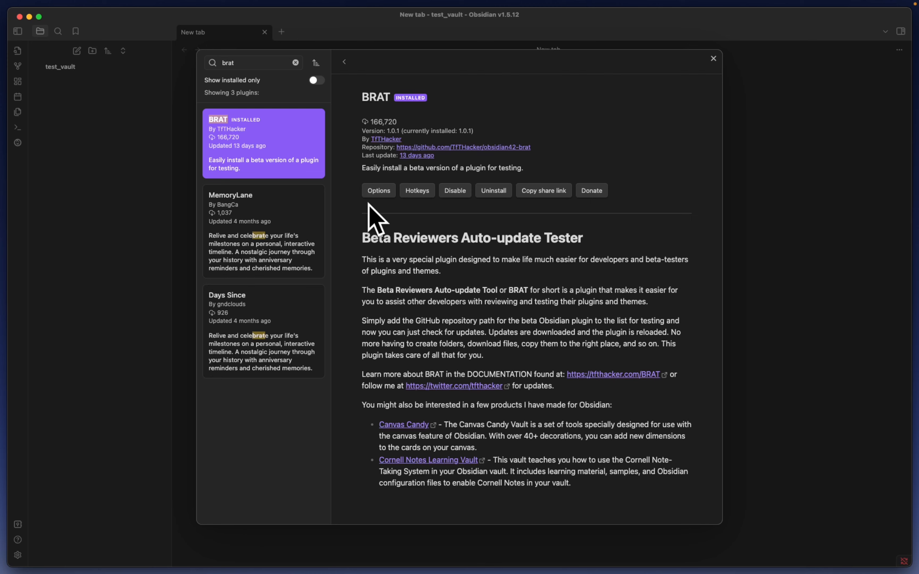
pyautogui.click(378, 191)
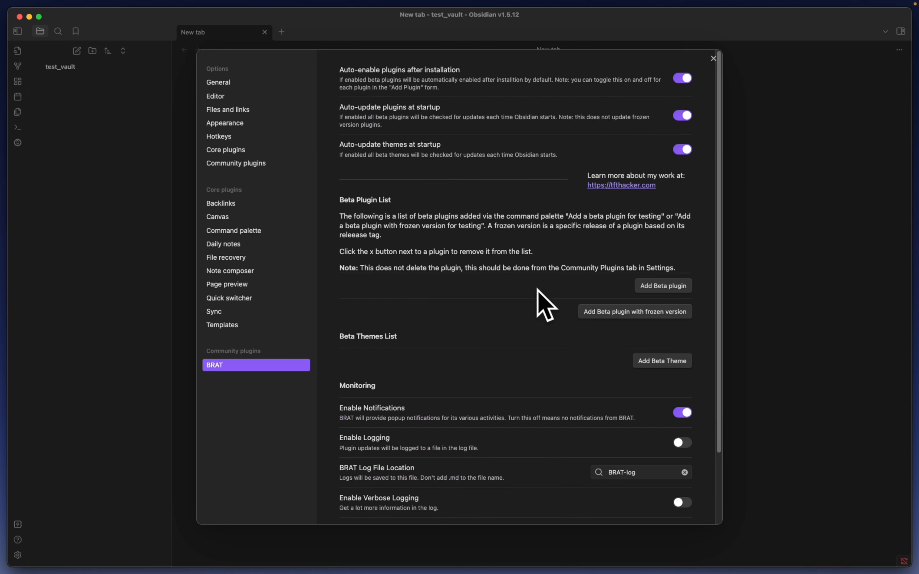
pyautogui.click(663, 286)
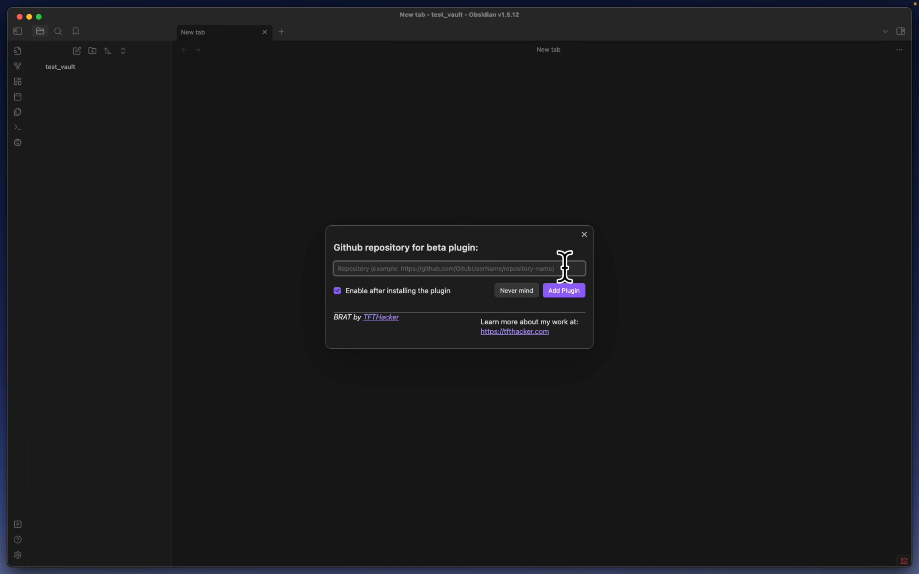
pyautogui.write('https://github.com/systemsculpt/obsidian-systemsculpt-ai')
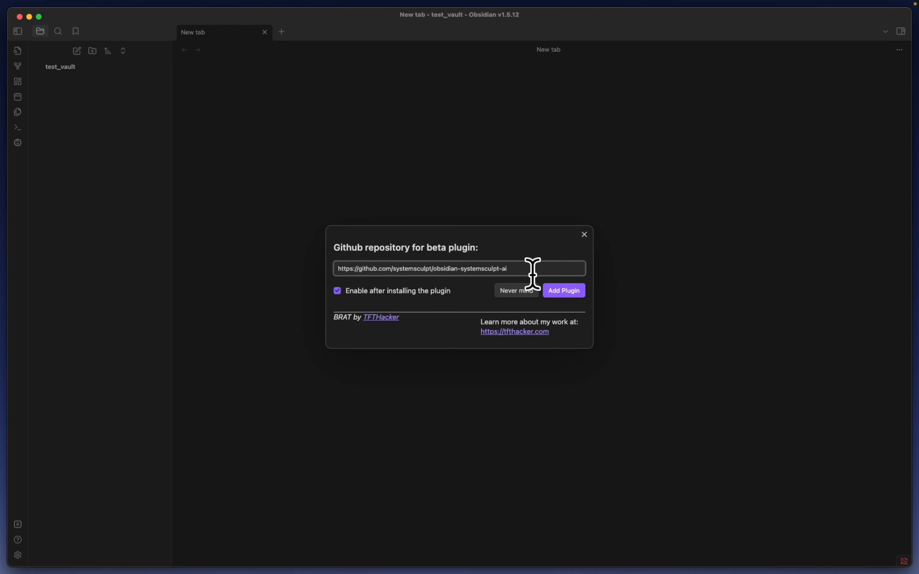
pyautogui.click(566, 293)
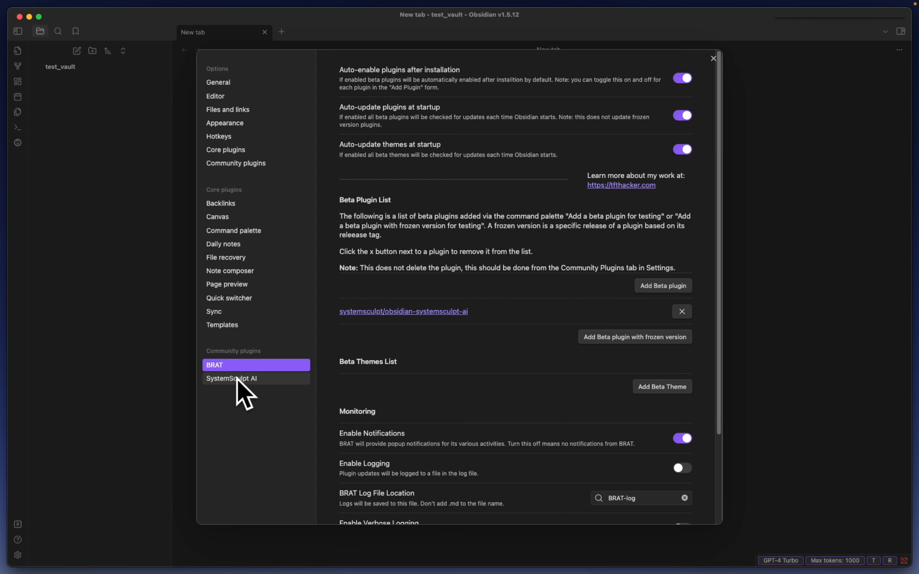
# Paste the OpenAI API key into the SystemSculpt AI plugin's Brain settings.
pyautogui.click(270, 383)
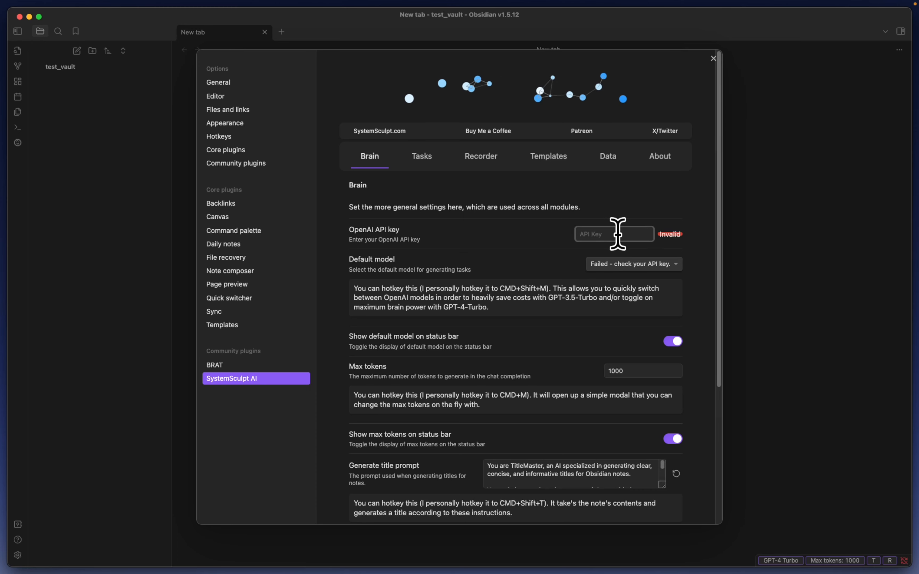
pyautogui.press('super+v')
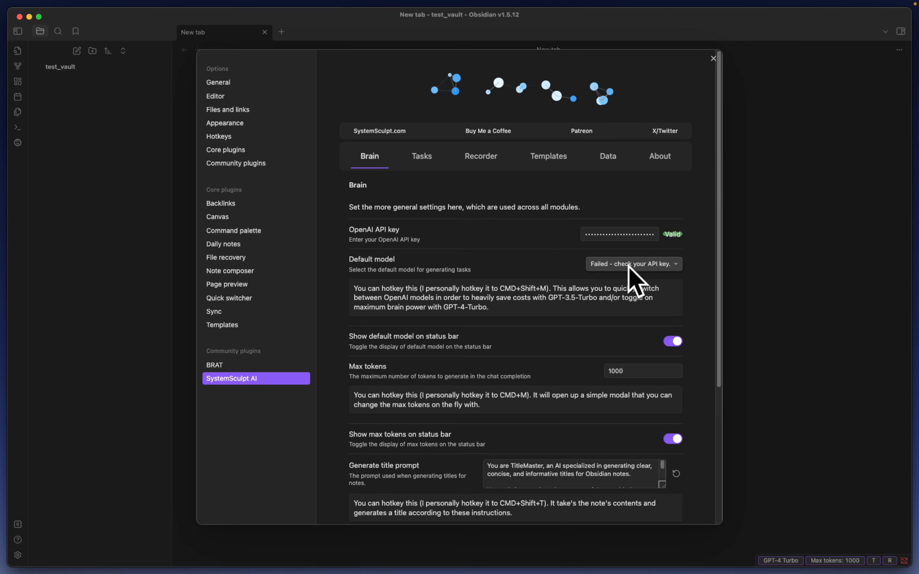
# Review SystemSculpt AI's Tasks, Recorder and Templates settings and the available default models, then close the settings.
pyautogui.click(421, 158)
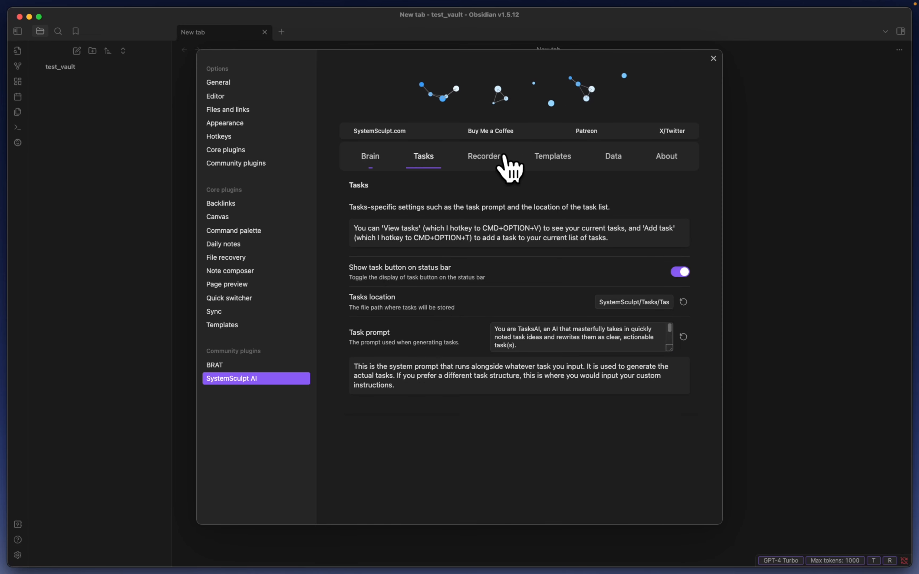
pyautogui.click(498, 156)
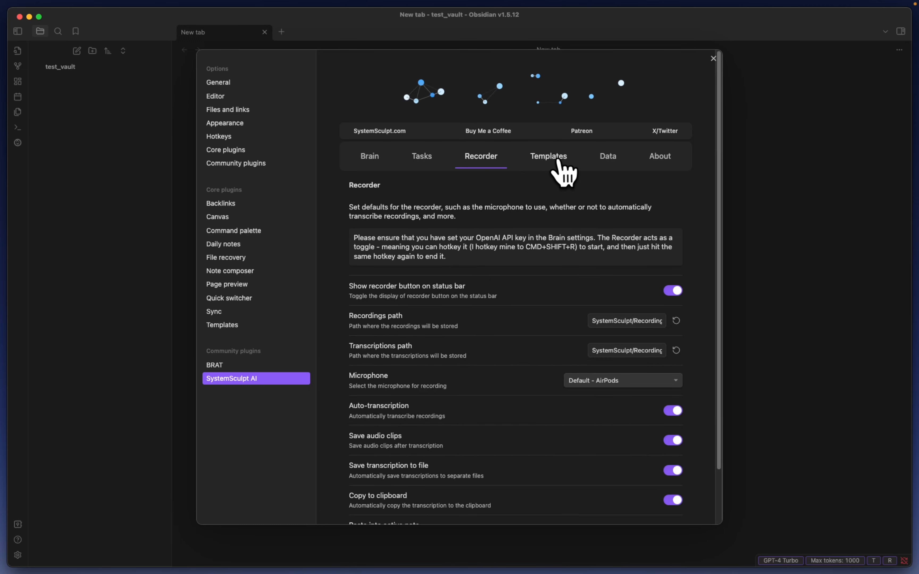
pyautogui.click(554, 157)
pyautogui.click(370, 157)
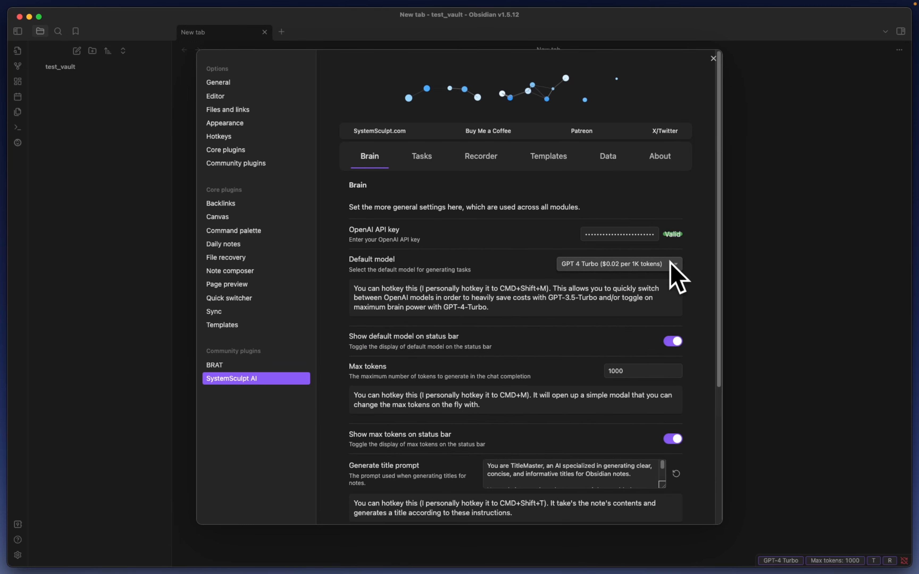
pyautogui.click(669, 267)
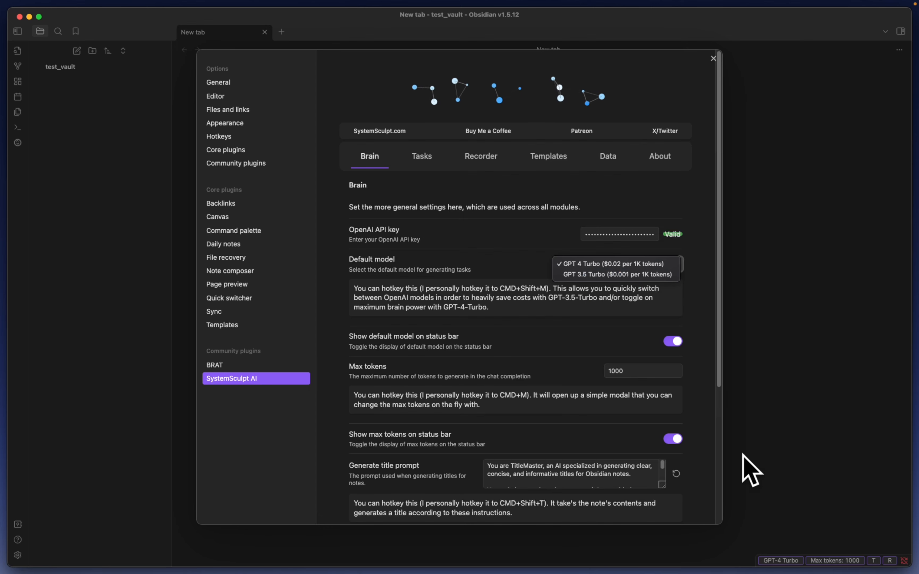
pyautogui.click(792, 493)
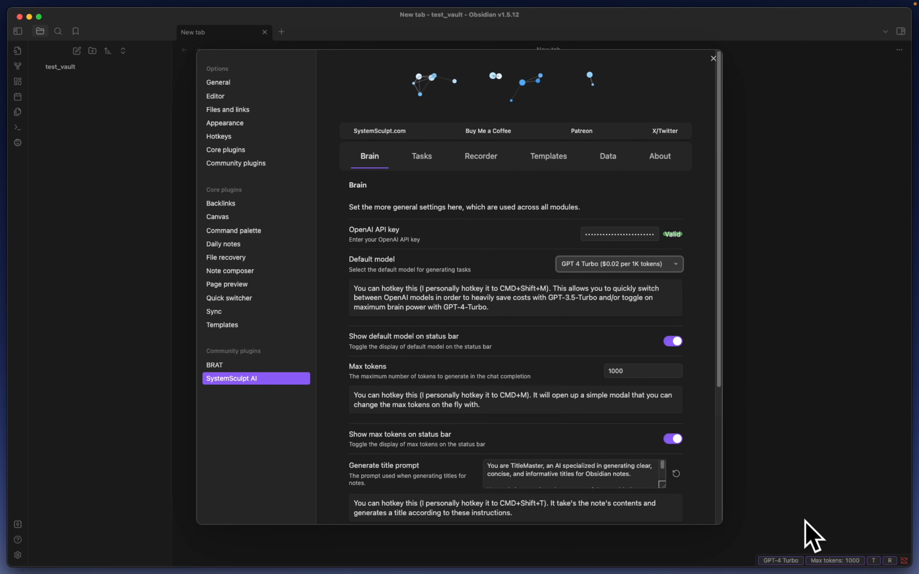
pyautogui.press('Escape')
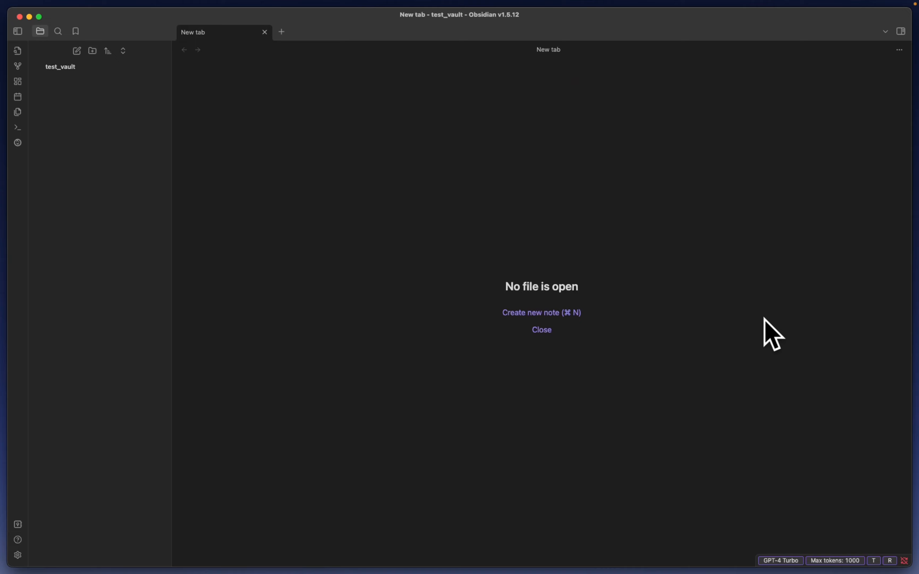
# Create a new note and switch the SystemSculpt AI model to GPT-3.5 Turbo.
pyautogui.click(567, 312)
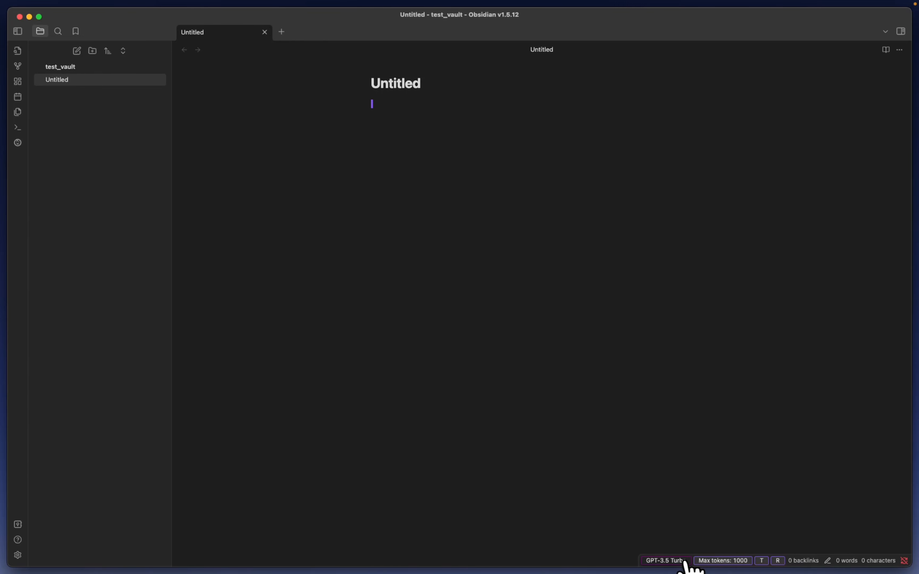
pyautogui.click(669, 561)
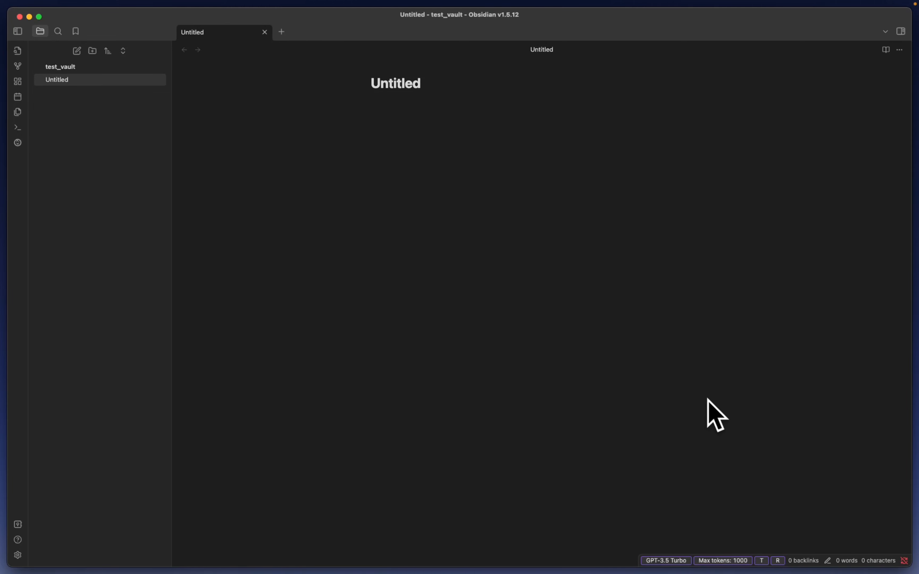
# Filter the hotkeys by "systemsculpt" and assign Cmd+Option+T to Add task and Cmd+Shift+M to Change max tokens.
pyautogui.press('super+comma')
pyautogui.click(266, 165)
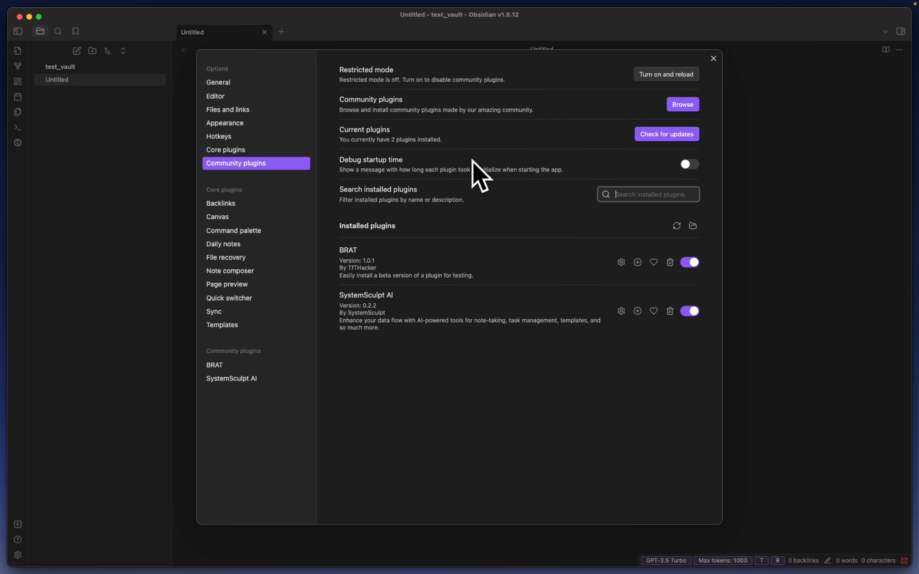
pyautogui.click(237, 137)
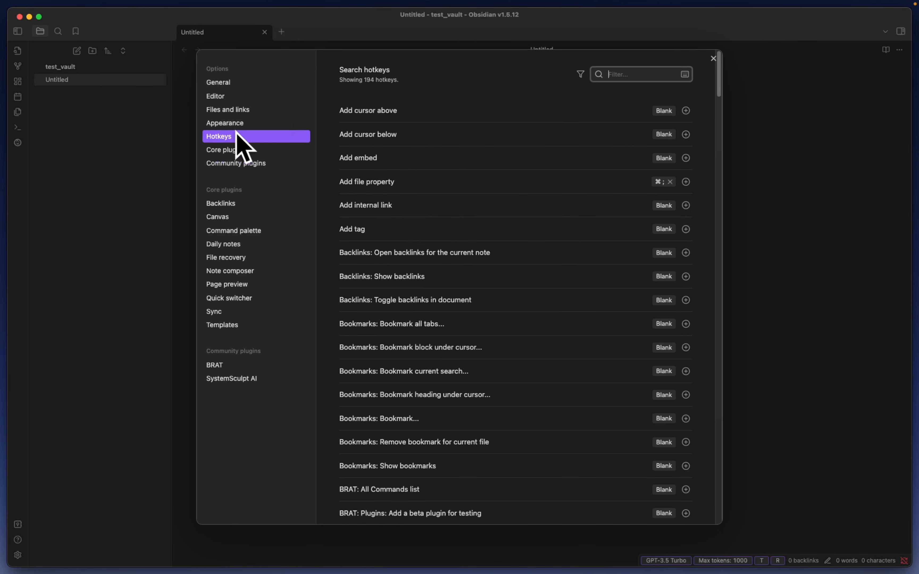
pyautogui.write('systemsculpt')
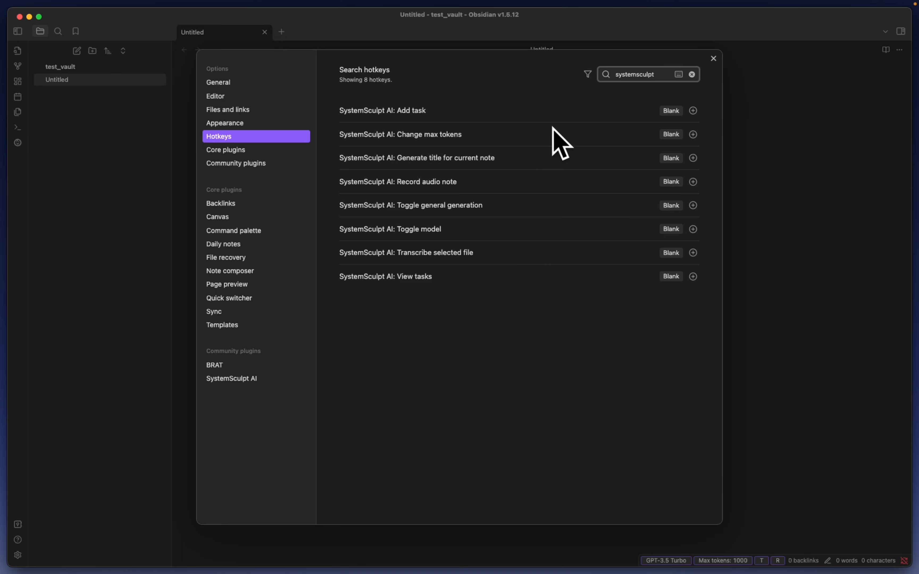
pyautogui.click(693, 111)
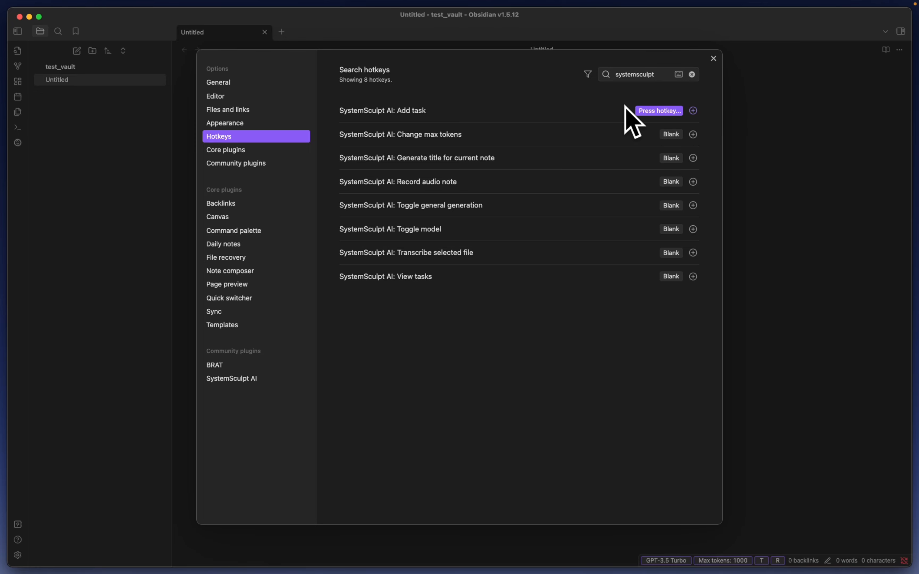
pyautogui.press('super+alt+t')
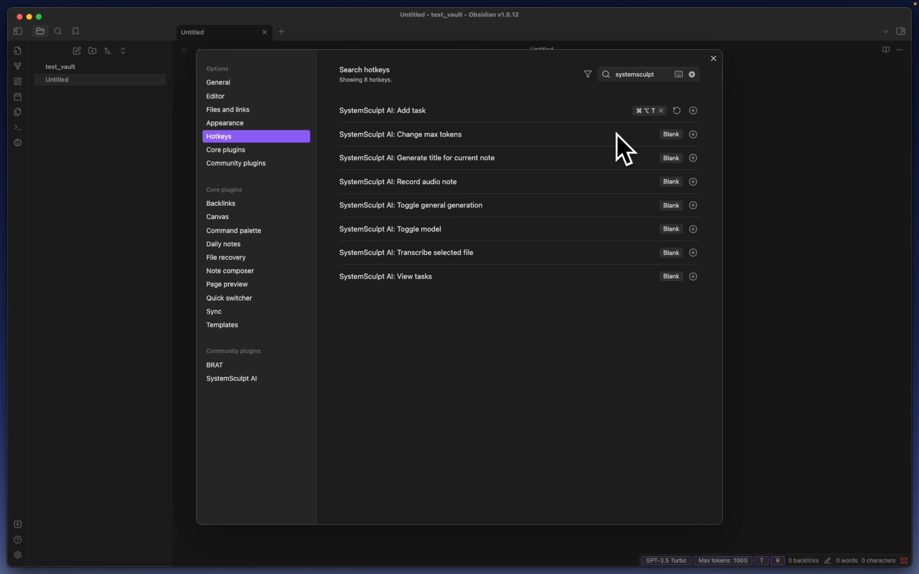
pyautogui.click(693, 135)
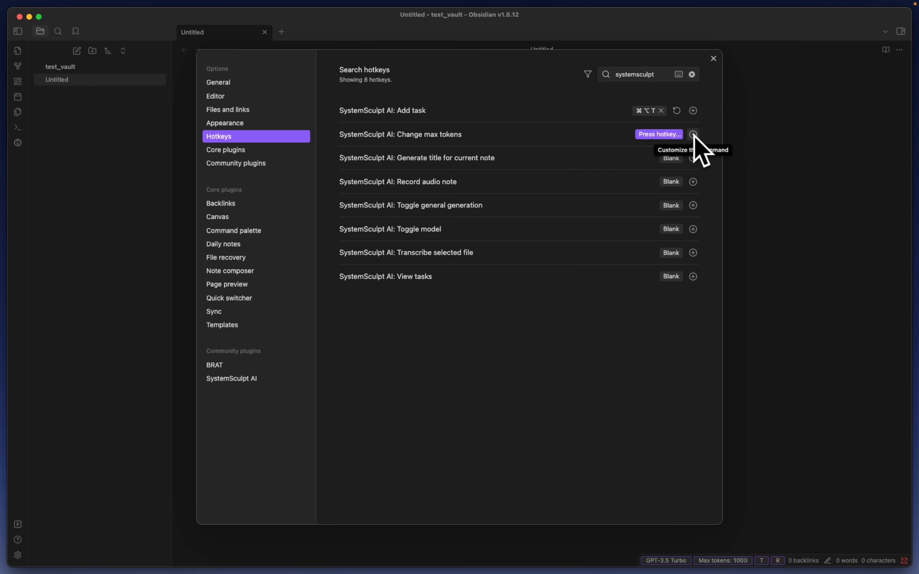
pyautogui.press('super+shift+m')
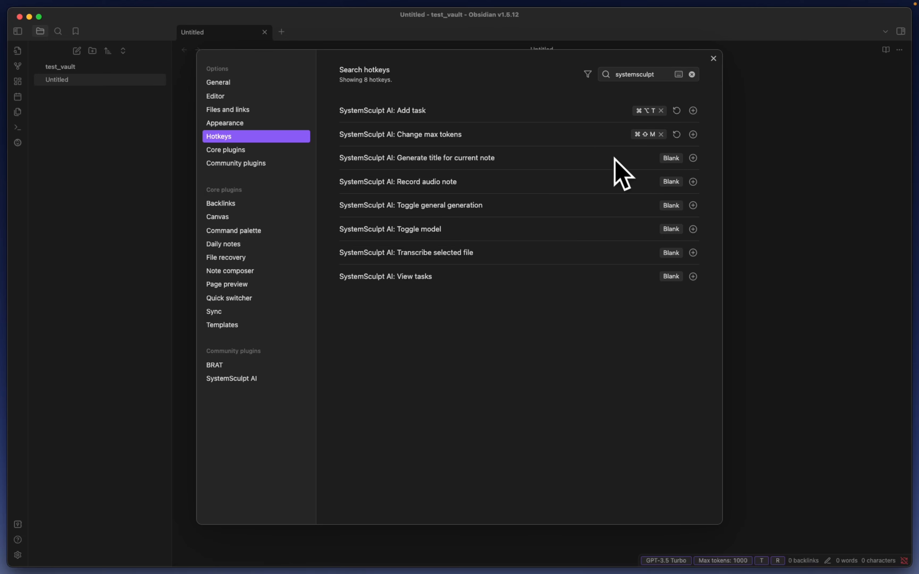
# Assign Cmd+Shift+T to Generate title for current note and remove that same hotkey from Undo close tab.
pyautogui.click(693, 158)
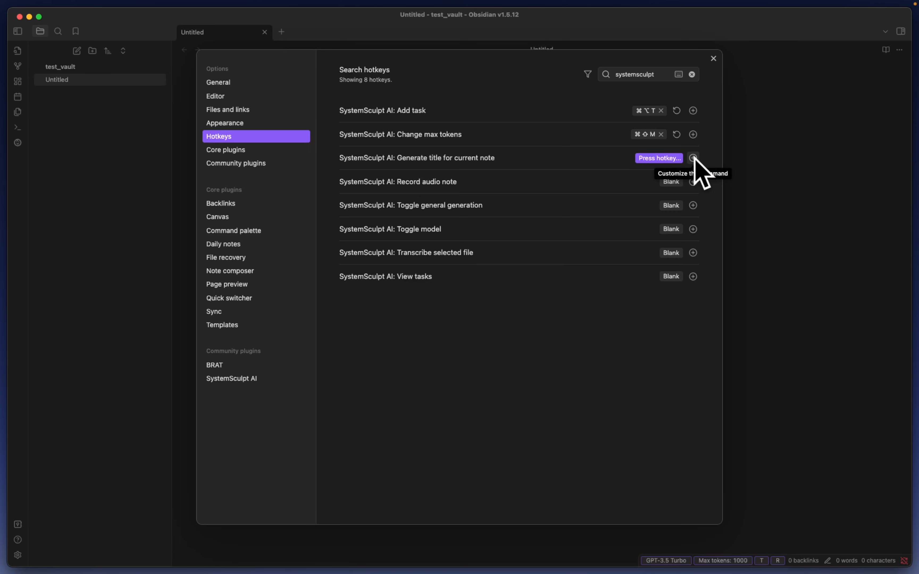
pyautogui.press('super+shift+t')
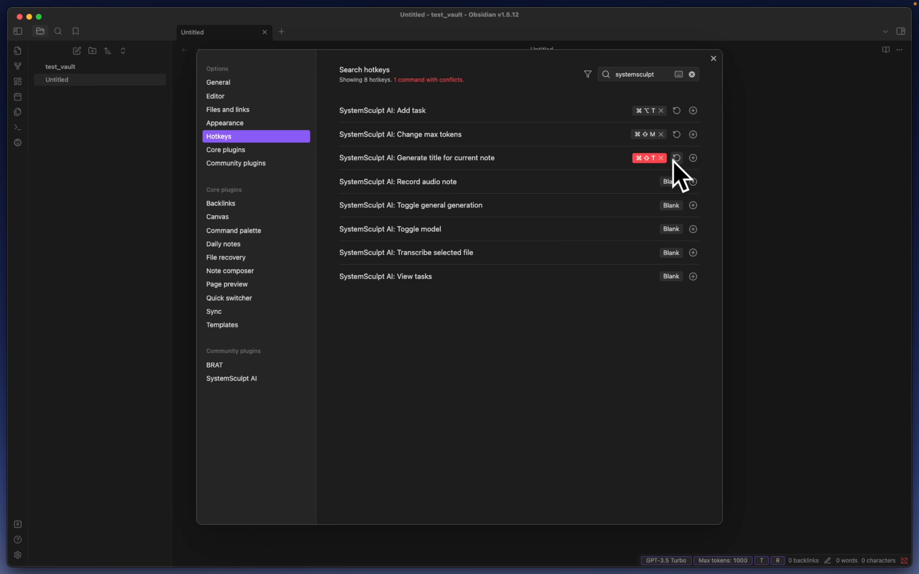
pyautogui.click(636, 160)
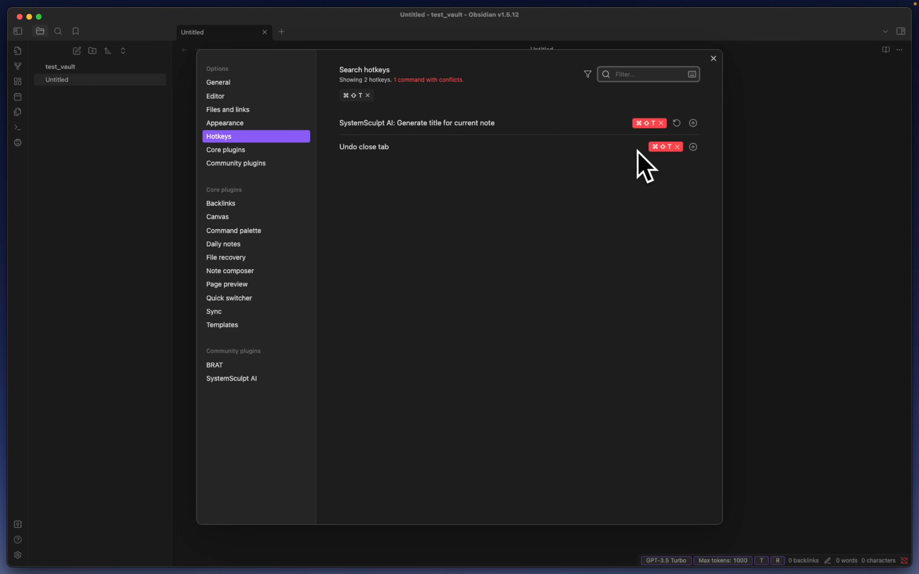
pyautogui.click(677, 147)
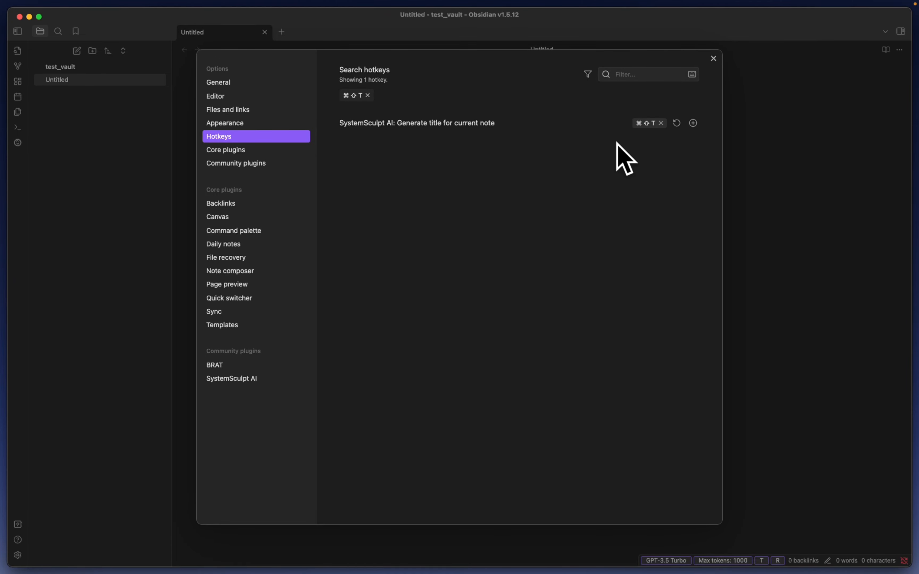
# Filter the hotkeys by "systemsculpt" again and assign Cmd+Shift+R to Record audio note and Cmd+Shift+G to Toggle general generation.
pyautogui.click(643, 75)
pyautogui.write('systems')
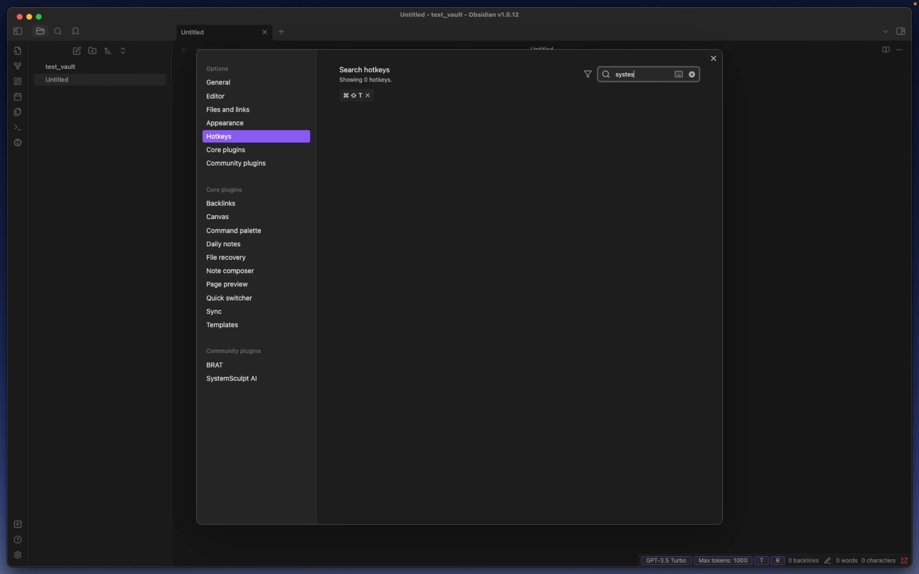
pyautogui.write('c')
pyautogui.press('BackSpace')
pyautogui.press('BackSpace')
pyautogui.write('msculpt')
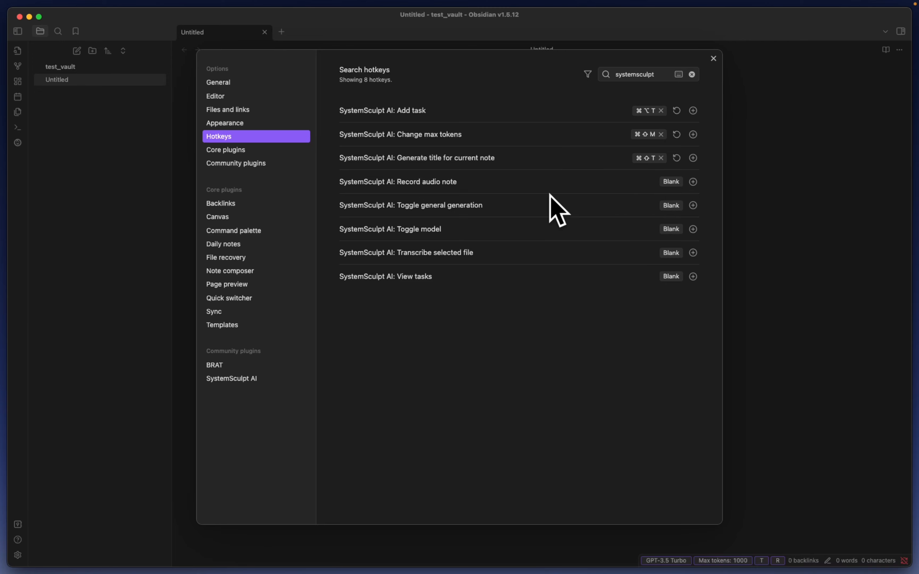
pyautogui.click(692, 183)
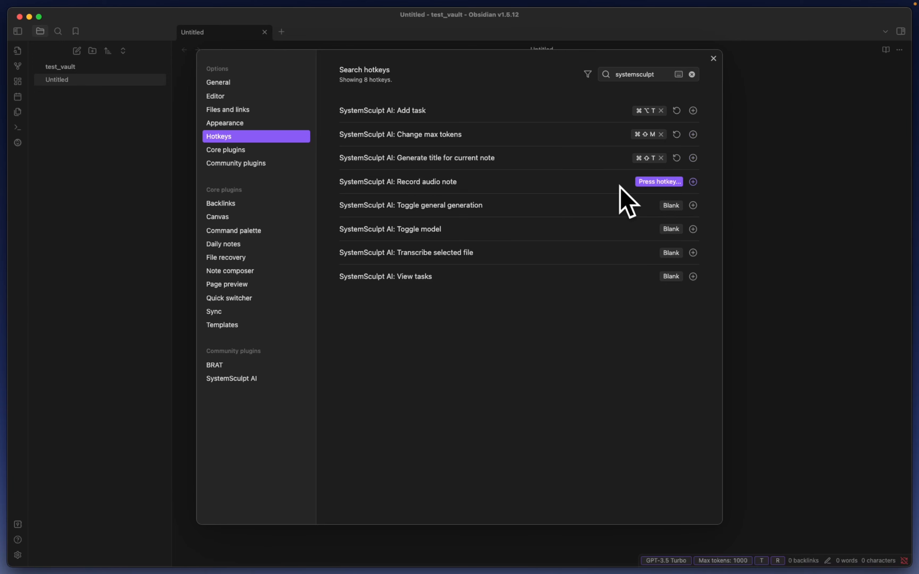
pyautogui.press('super+shift+r')
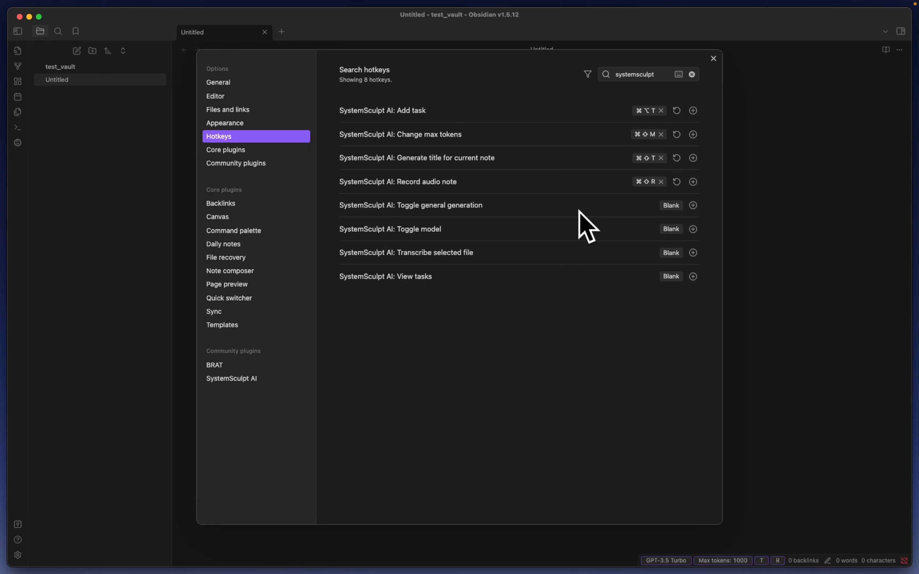
pyautogui.click(693, 206)
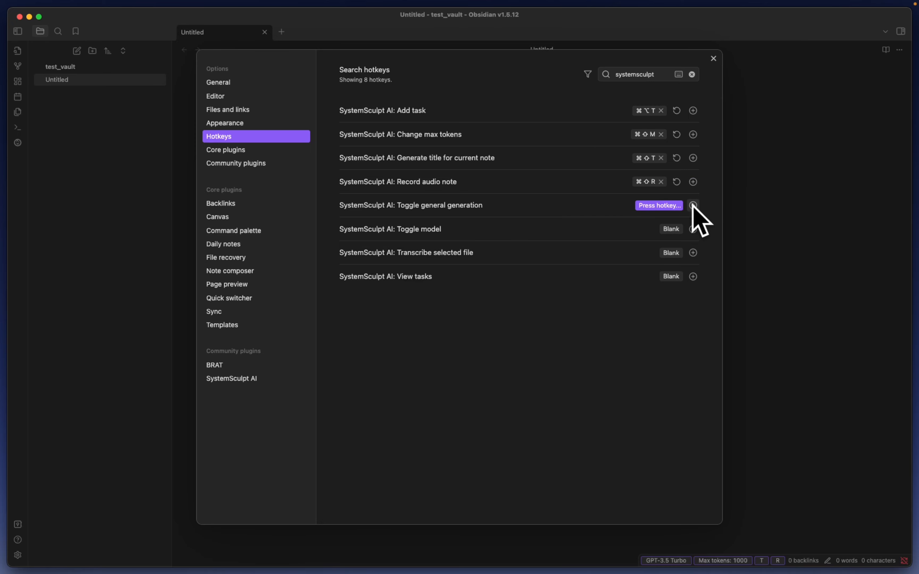
pyautogui.press('super+shift+g')
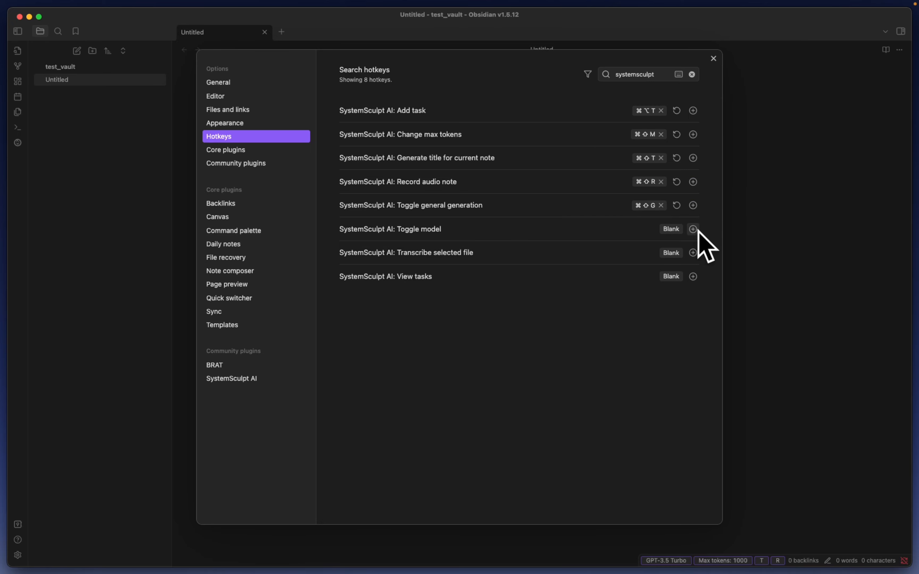
# Assign Cmd+M to SystemSculpt AI Toggle model and Cmd+Option+V to View tasks, and close the settings.
pyautogui.click(694, 229)
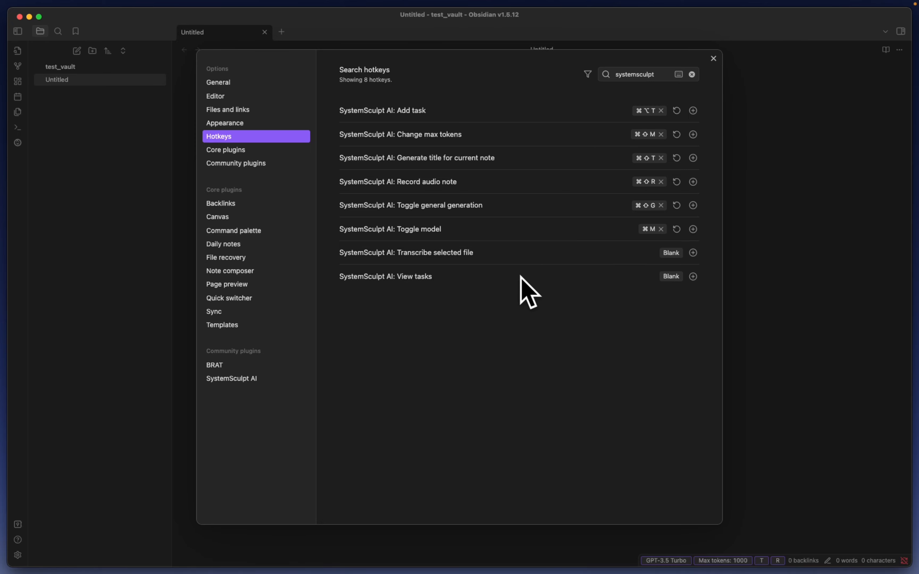
pyautogui.click(694, 276)
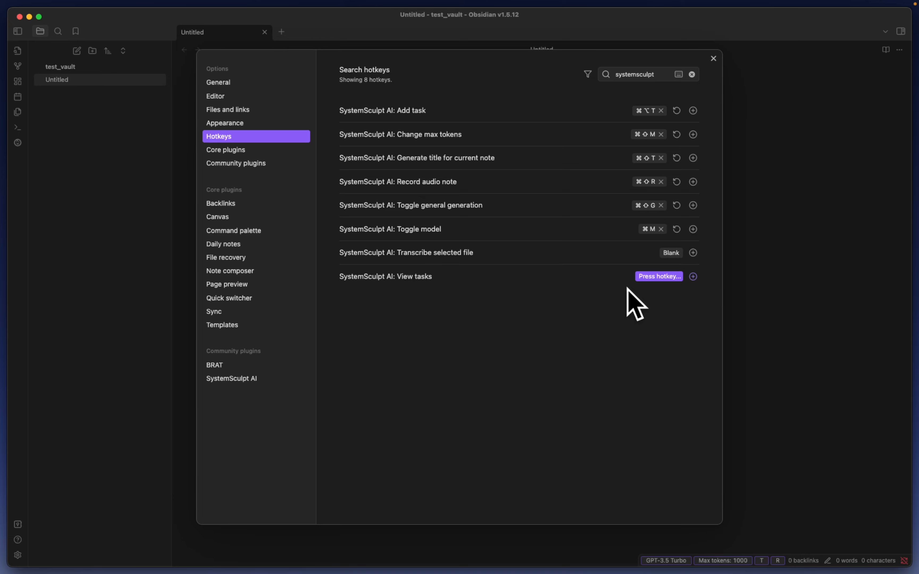
pyautogui.press('alt+super+v')
pyautogui.click(776, 323)
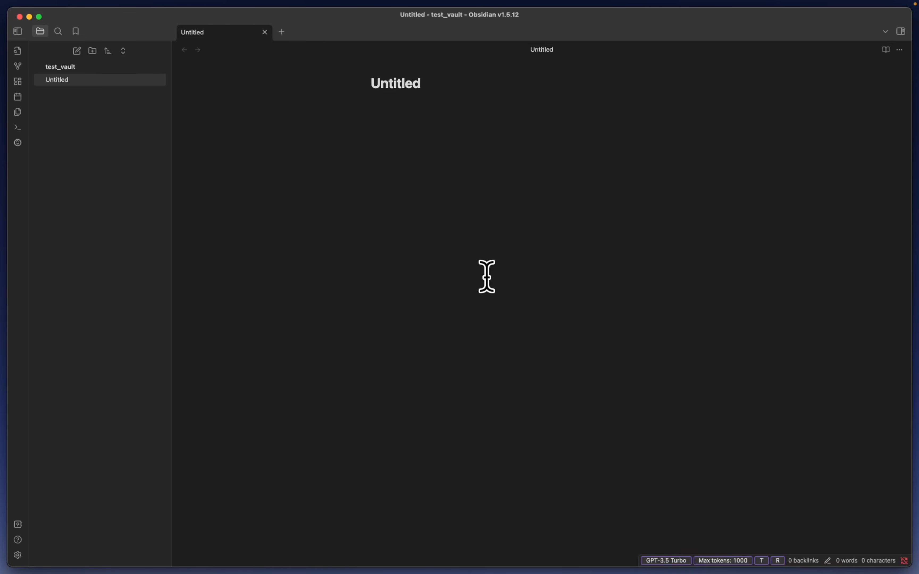
# Record an audio note and have it transcribed into the Untitled note.
pyautogui.press('alt+super+r')
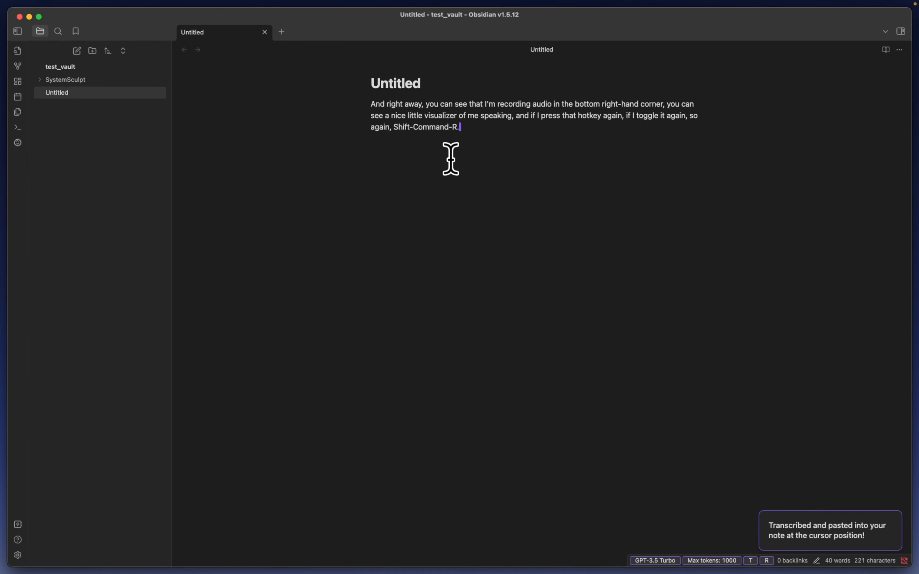
pyautogui.moveTo(496, 129); pyautogui.dragTo(334, 114)
pyautogui.click(436, 133)
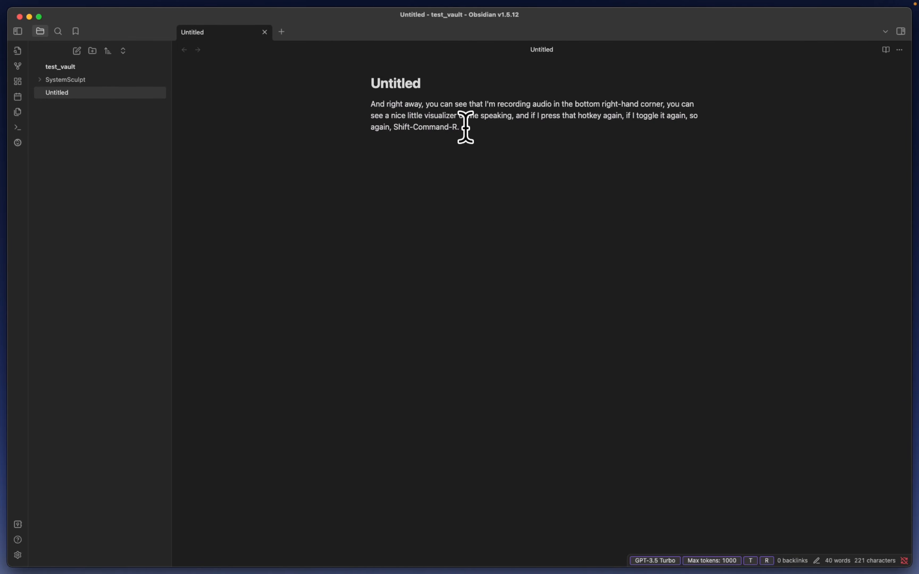
# Delete all of the transcribed text from the Untitled note.
pyautogui.moveTo(393, 128); pyautogui.dragTo(473, 145)
pyautogui.click(473, 146)
pyautogui.press('super+a')
pyautogui.press('BackSpace')
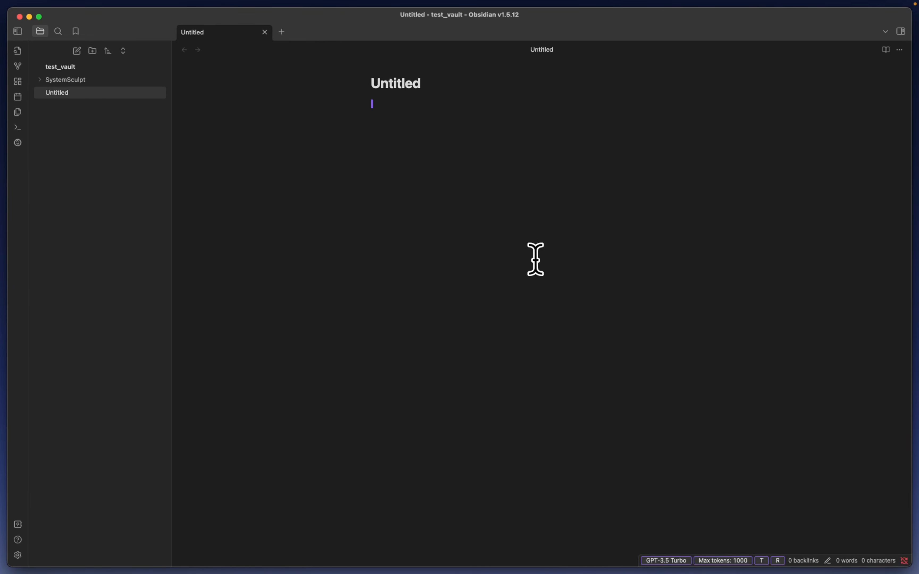
pyautogui.write('Hey!')
pyautogui.press('BackSpace')
pyautogui.press('BackSpace')
pyautogui.press('BackSpace')
pyautogui.press('BackSpace')
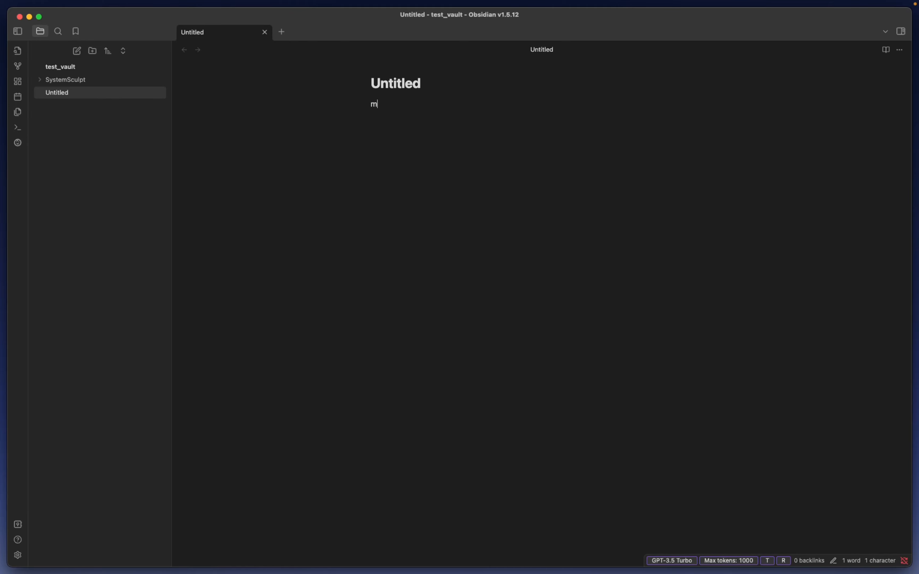
# Write the prompt "Name all of the presidents of the US:" in the note and generate a response below it.
pyautogui.write('Name all of the presidents of the US:')
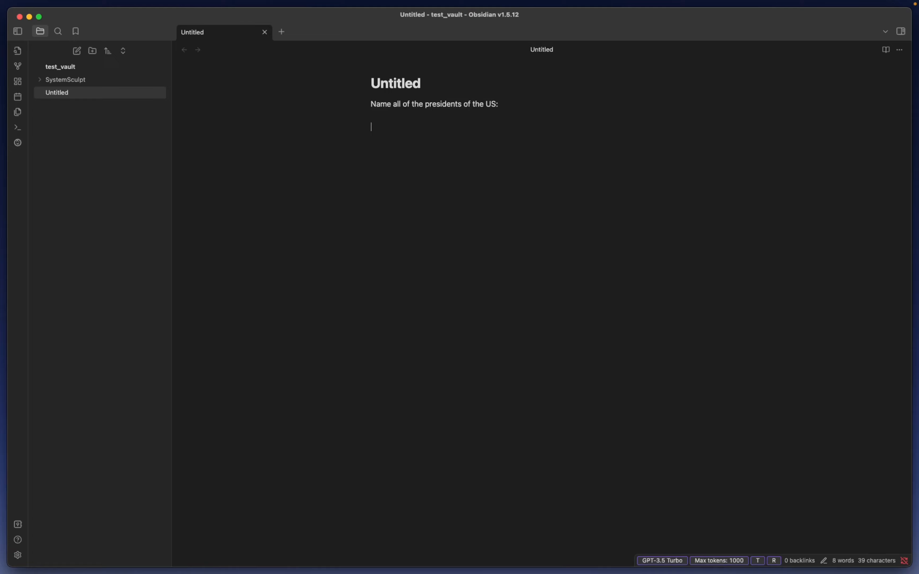
pyautogui.press('super+shift+g')
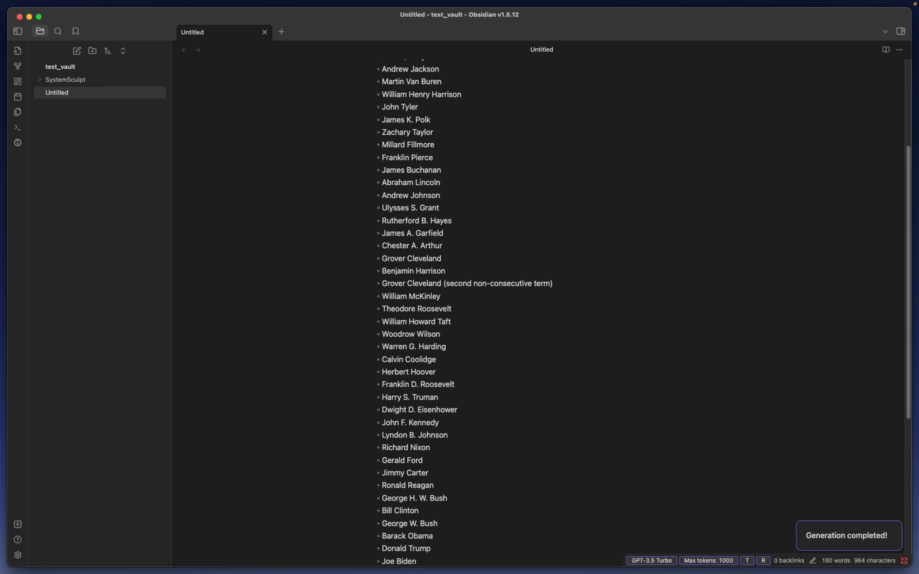
pyautogui.scroll(-3, 554, 287)
pyautogui.scroll(10, 553, 287)
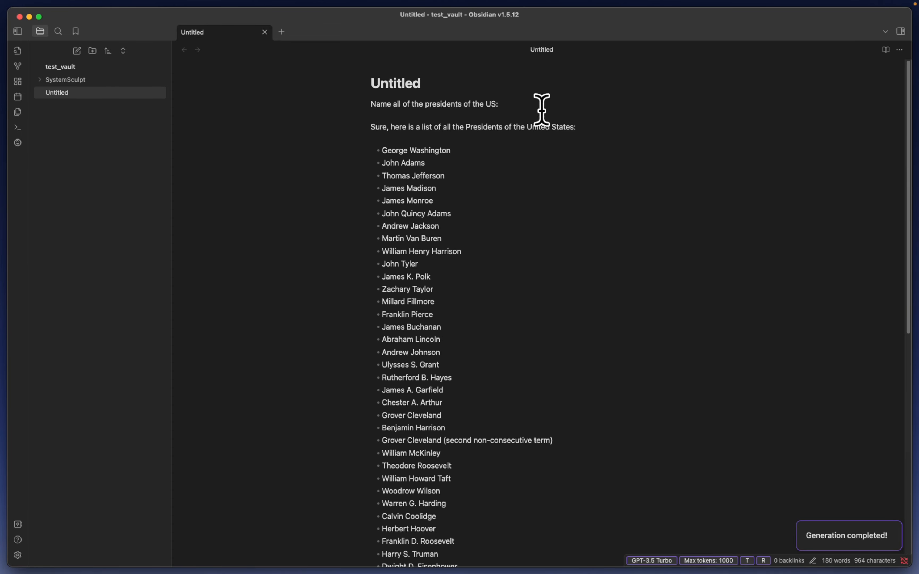
pyautogui.scroll(-10, 525, 411)
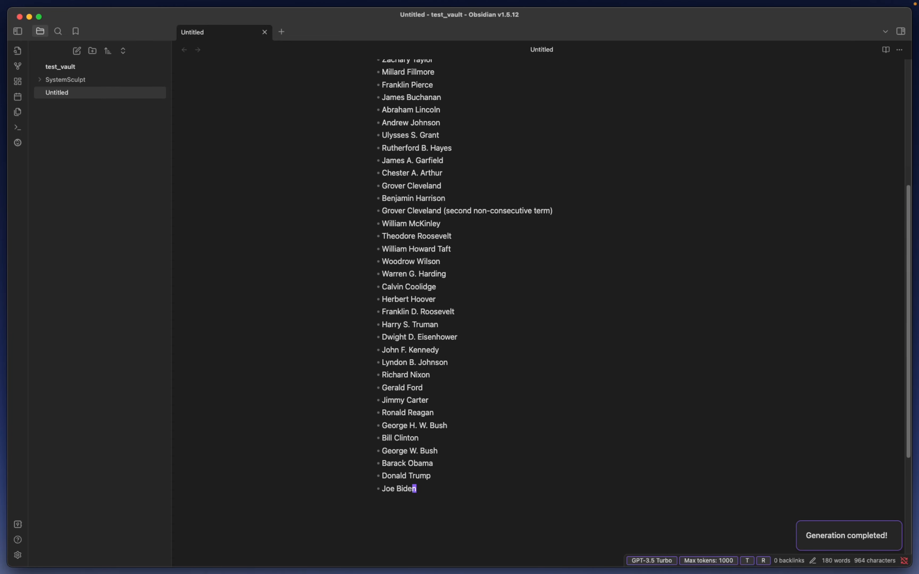
# Remove the generated presidents list, keeping the prompt, and switch the model to GPT-4 Turbo.
pyautogui.press('super+Up')
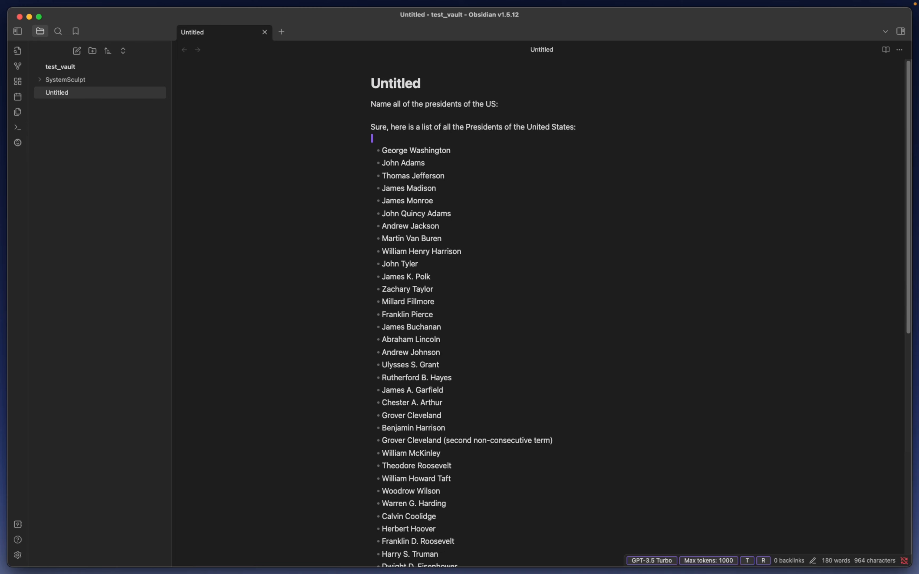
pyautogui.press('u')
pyautogui.press('u')
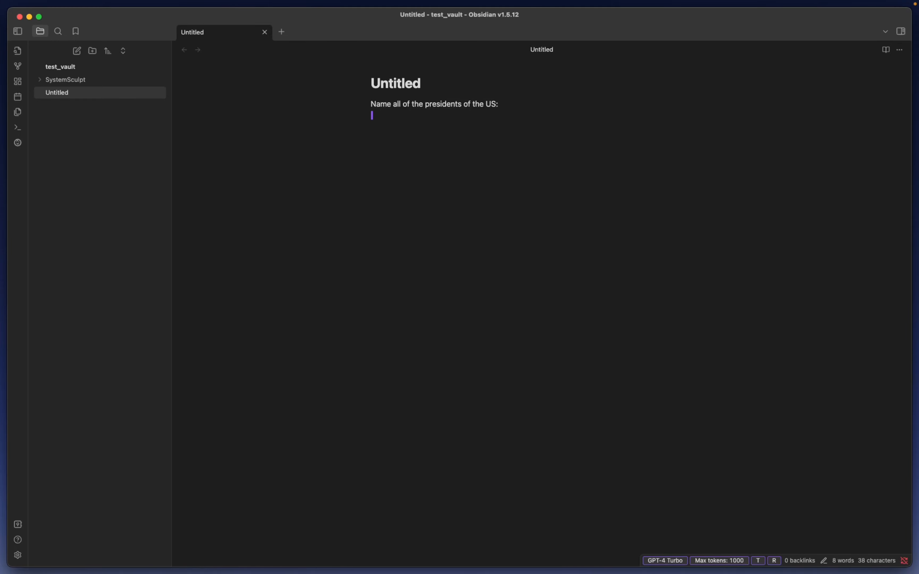
# Enlarge the interface by two zoom levels.
pyautogui.press('super+equal')
pyautogui.press('super+equal')
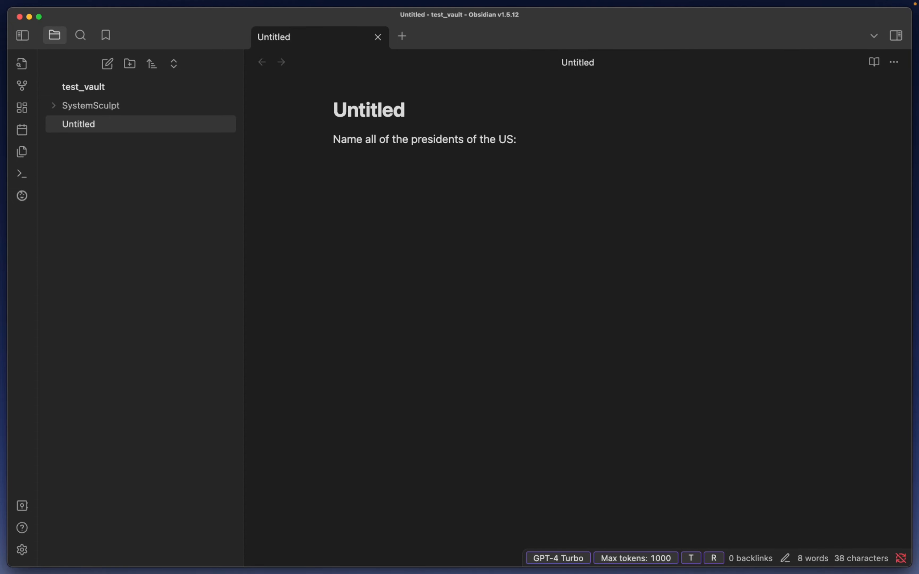
pyautogui.press('super+space')
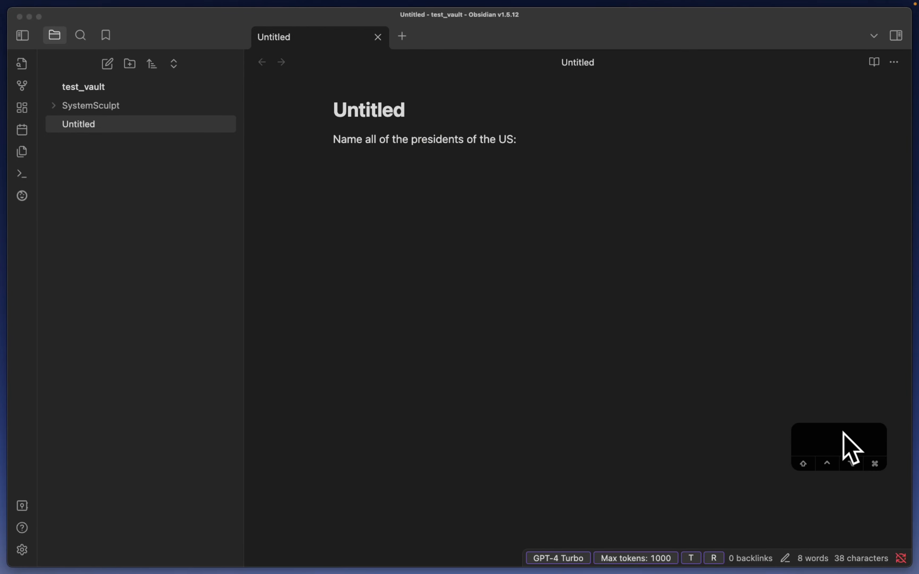
pyautogui.moveTo(843, 431); pyautogui.dragTo(843, 511)
pyautogui.click(754, 402)
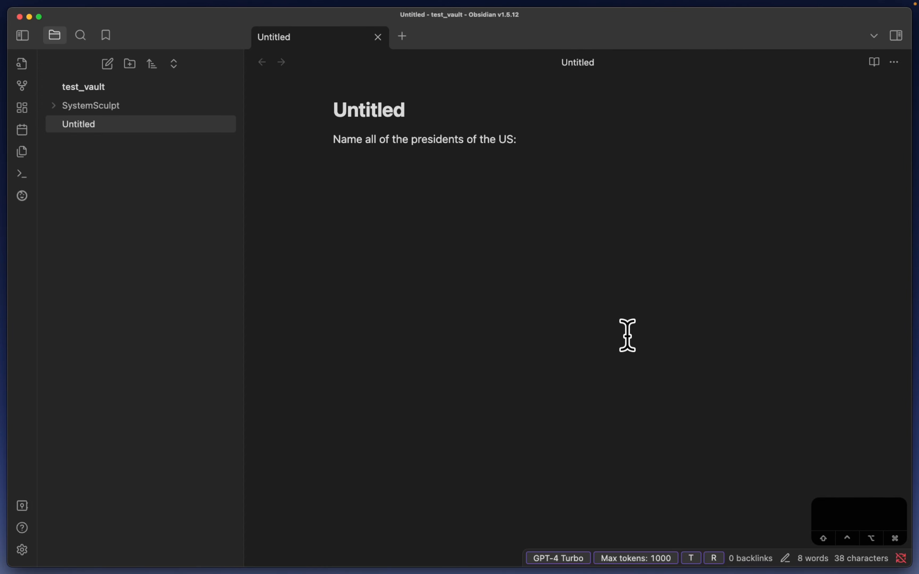
# Toggle between the AI models, settle on GPT-4 Turbo, and generate a response below the presidents prompt.
pyautogui.press('super+m')
pyautogui.press('super+m')
pyautogui.press('super+m')
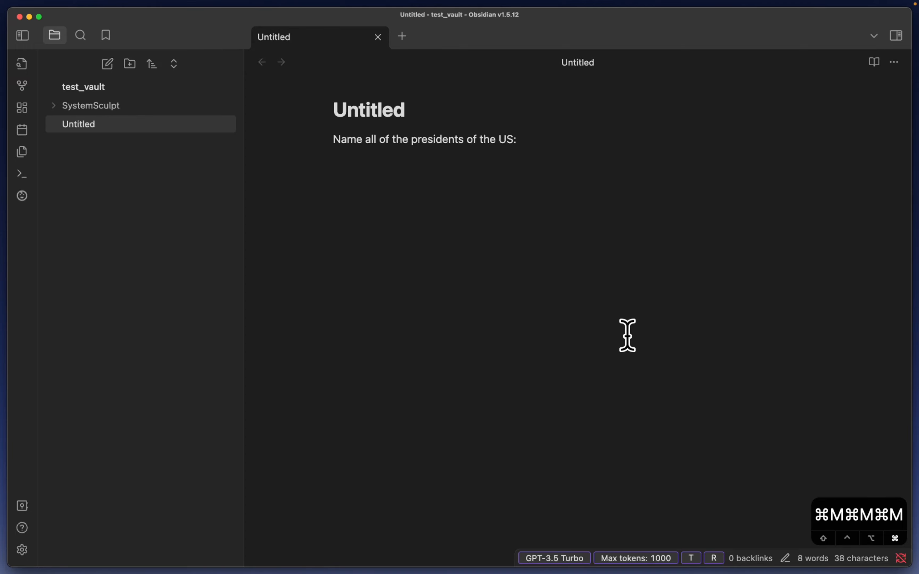
pyautogui.press('Return')
pyautogui.press('Return')
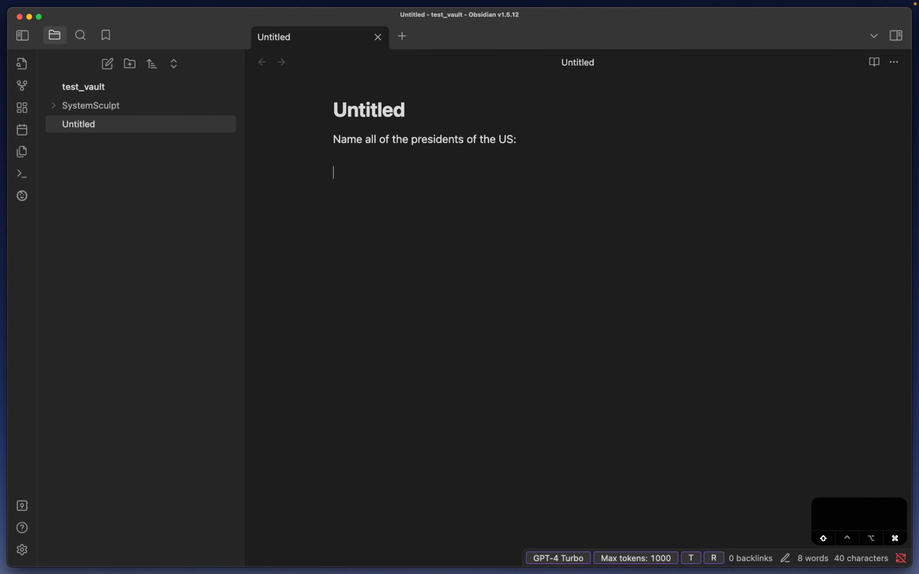
pyautogui.press('shift+super+g')
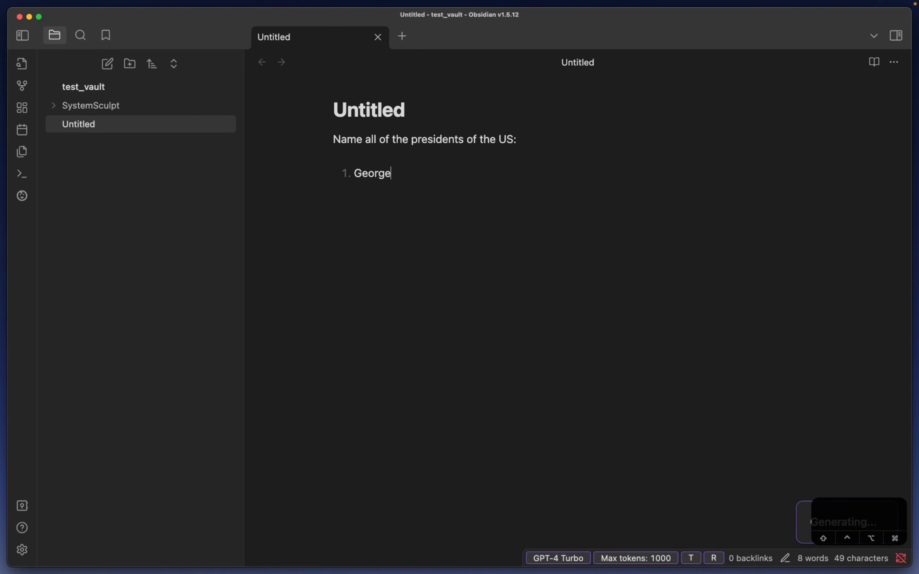
pyautogui.moveTo(877, 529); pyautogui.dragTo(877, 467)
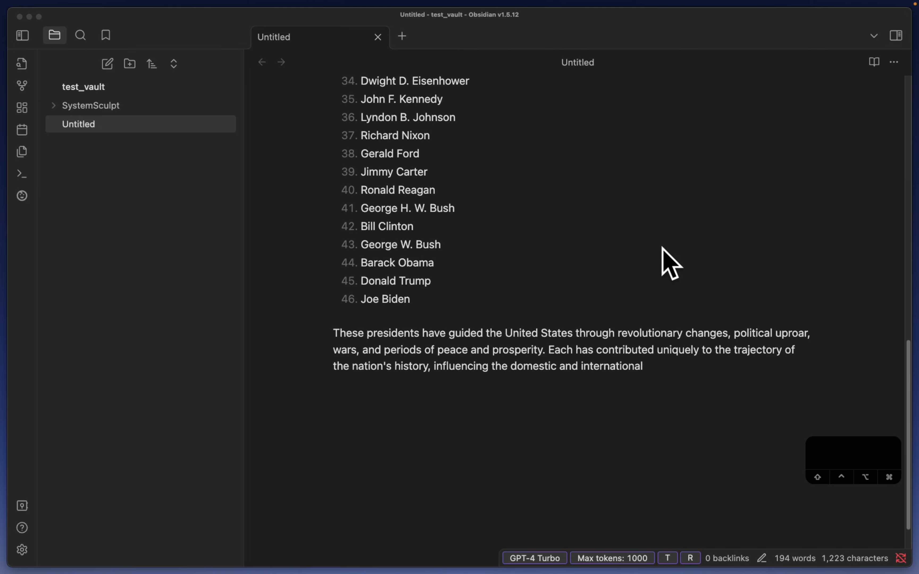
pyautogui.click(638, 442)
pyautogui.click(639, 442)
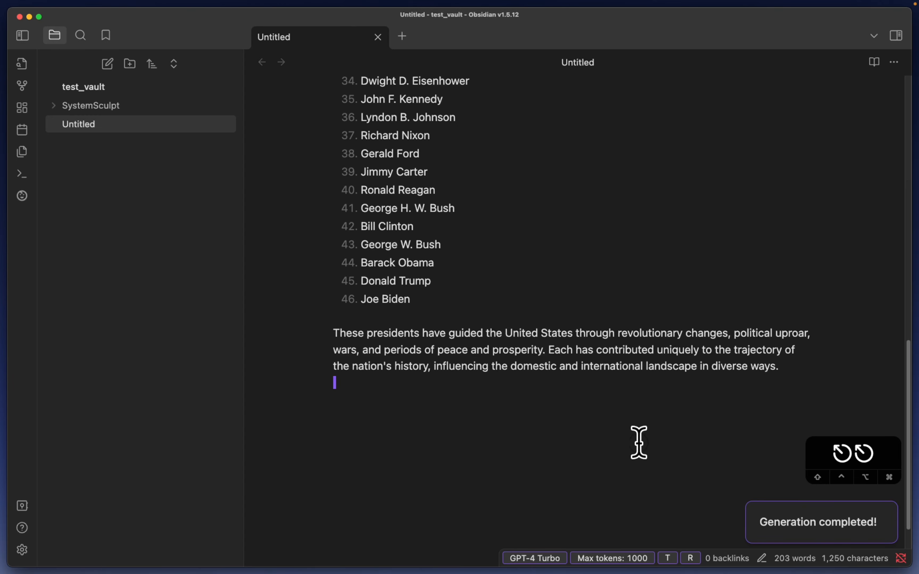
# Delete the generated numbered list and its closing paragraph, keeping only the prompt line.
pyautogui.press('g')
pyautogui.press('g')
pyautogui.press('Escape')
pyautogui.press('j')
pyautogui.press('d')
pyautogui.press('G')
pyautogui.press('Escape')
pyautogui.press('k')
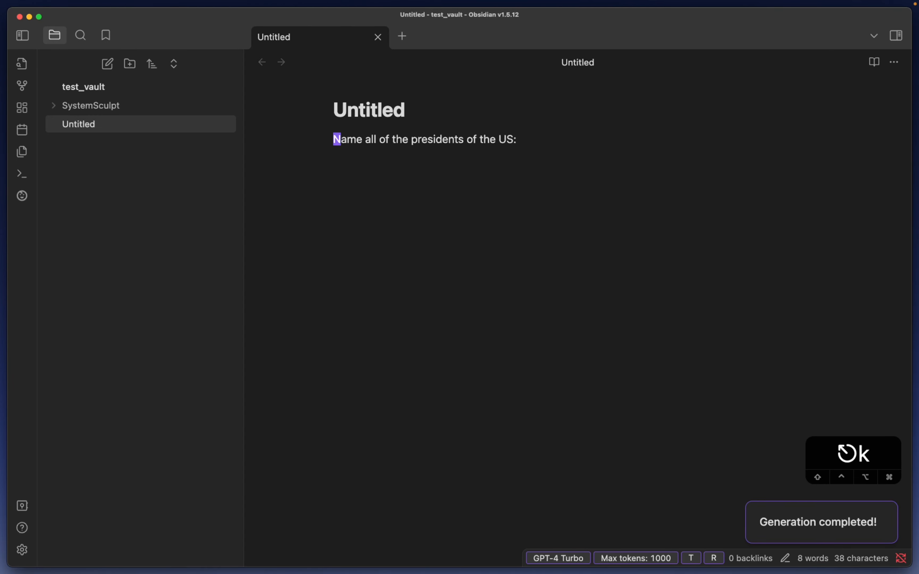
# Toggle the AI model from the empty line below the prompt until GPT-3.5 Turbo is selected.
pyautogui.press('j')
pyautogui.press('j')
pyautogui.press('super+m')
pyautogui.press('super+m')
pyautogui.press('super+m')
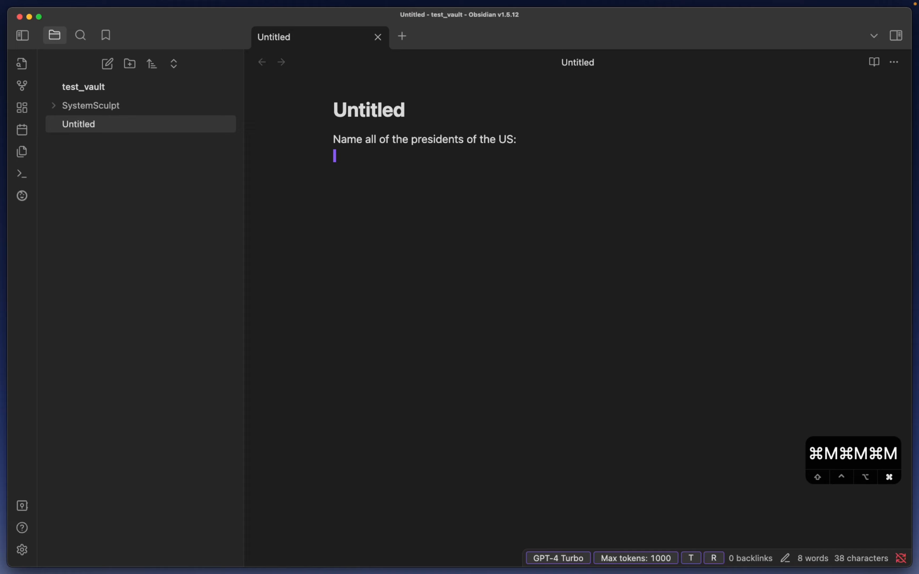
pyautogui.press('Escape')
pyautogui.press('k')
pyautogui.press('d')
pyautogui.press('1')
pyautogui.press('0')
pyautogui.press('k')
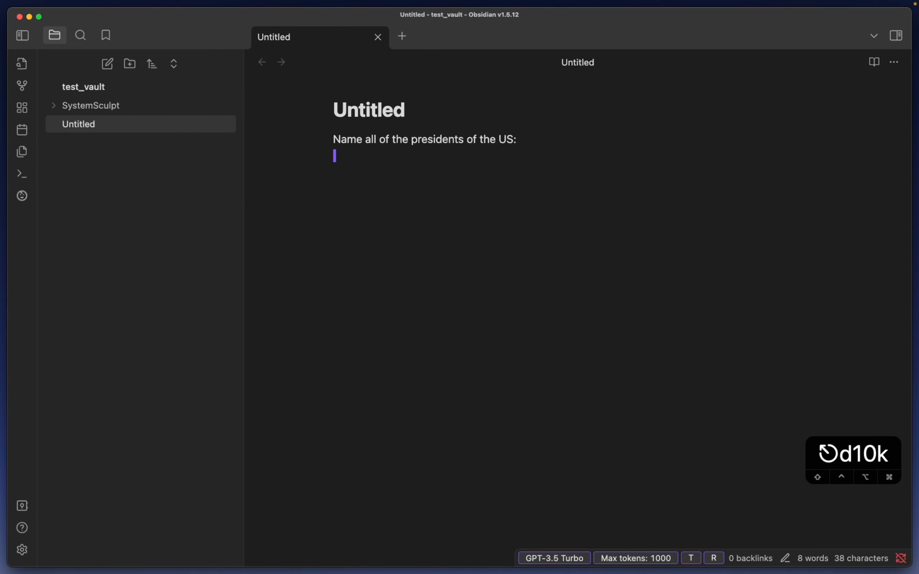
# Switch the model to GPT-4 Turbo and add the task "create a bedtime routine for me to go through".
pyautogui.press('super+alt+t')
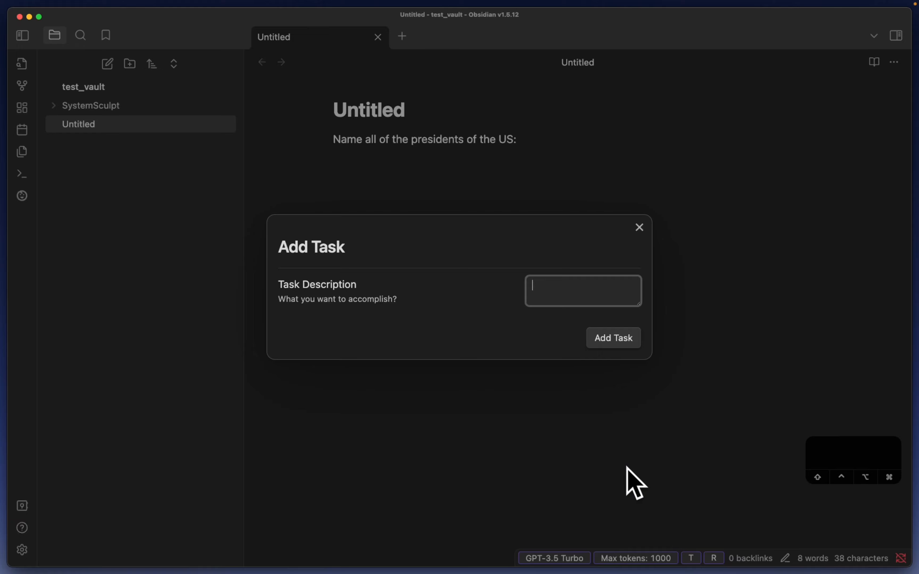
pyautogui.press('Escape')
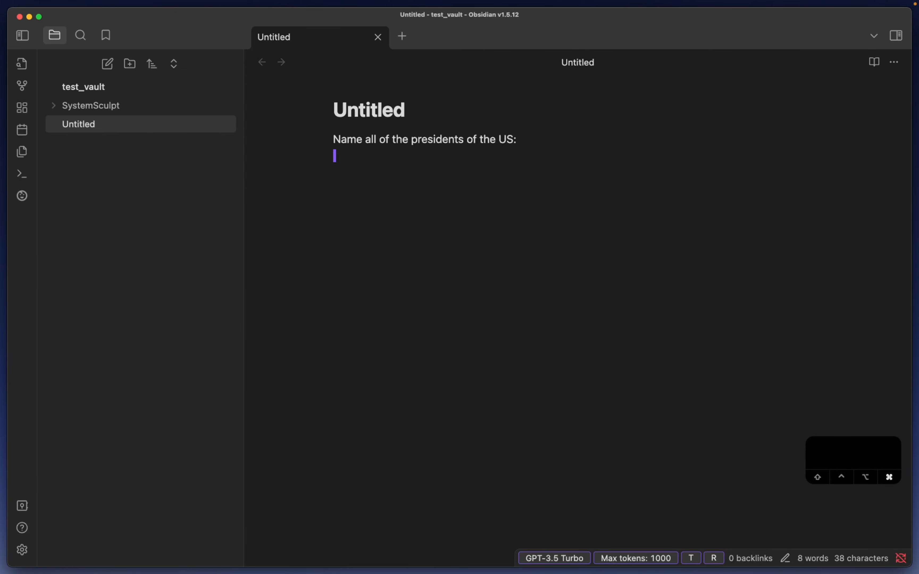
pyautogui.press('super+shift+m')
pyautogui.press('super+shift+t')
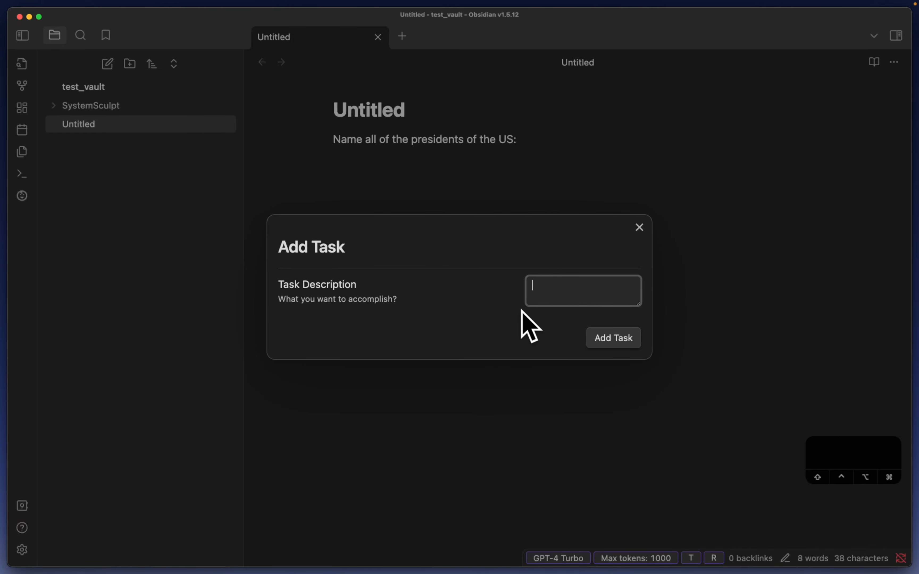
pyautogui.write('create')
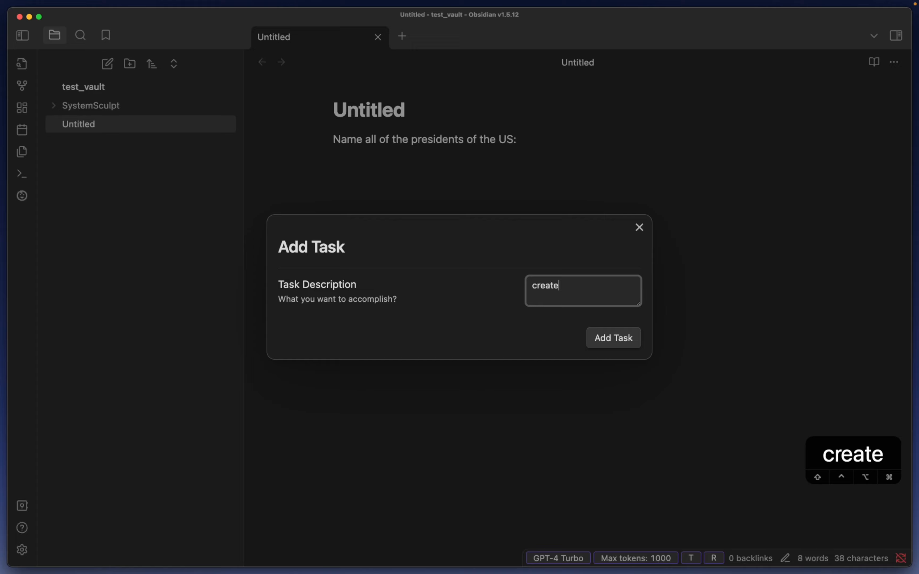
pyautogui.write(' a bedtime ')
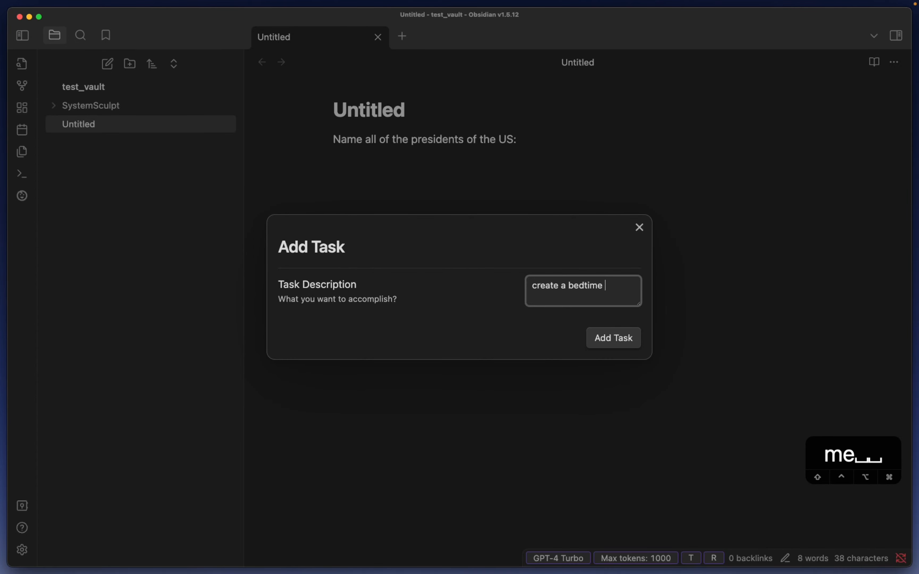
pyautogui.write('routine for me to go through')
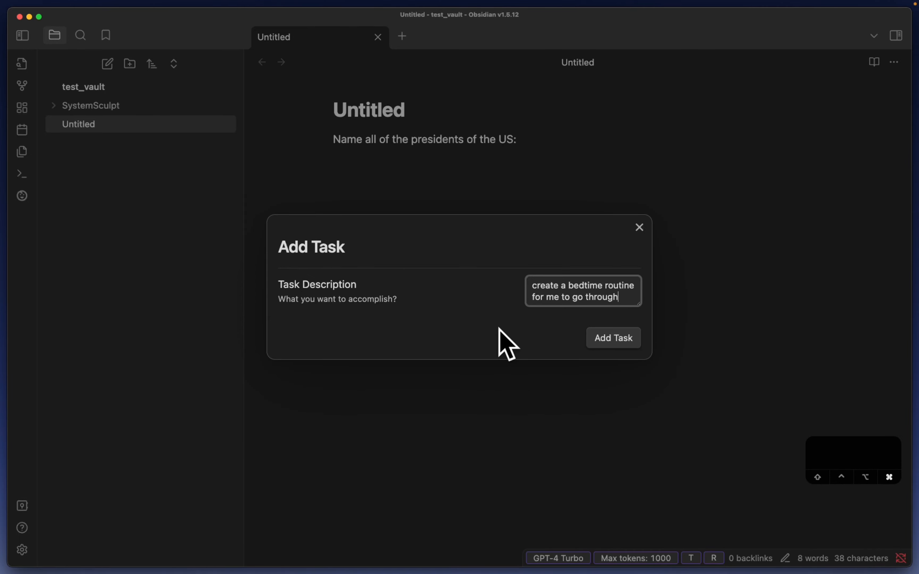
pyautogui.press('Return')
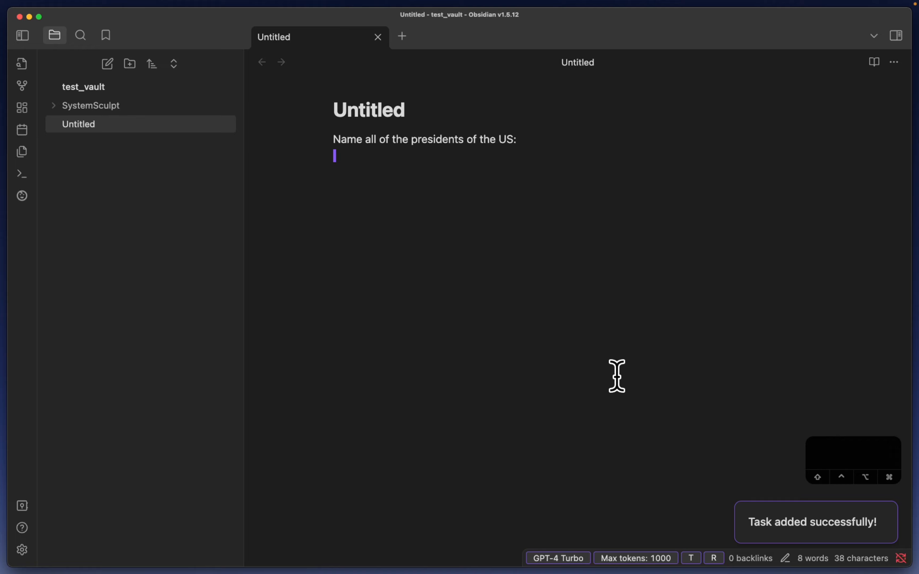
# View the Tasks note in the SystemSculpt/Tasks folder and return to the Untitled note.
pyautogui.click(131, 105)
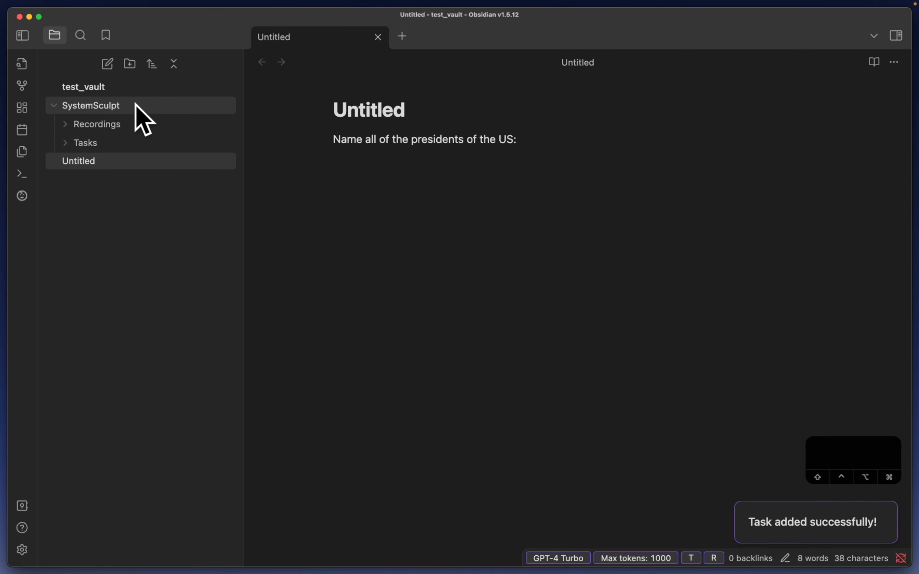
pyautogui.click(138, 140)
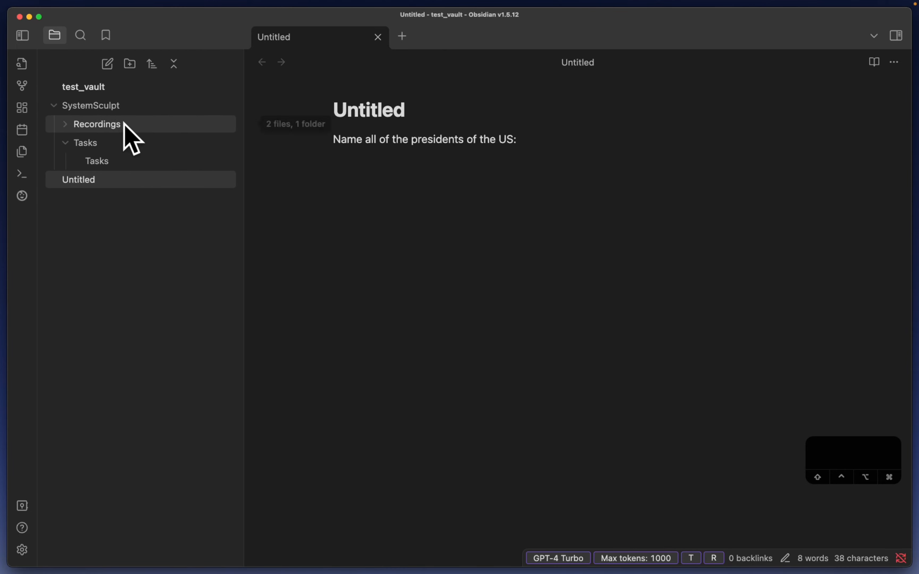
pyautogui.click(166, 158)
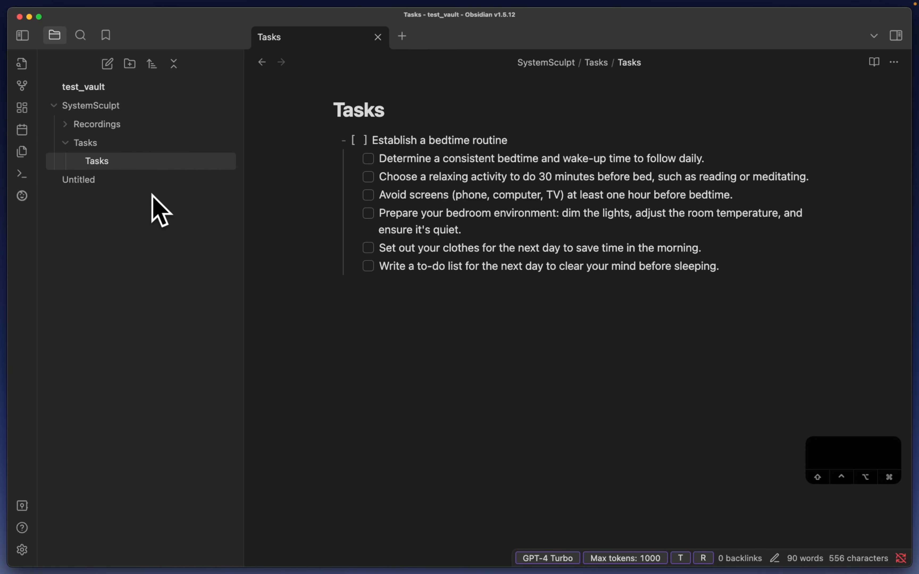
pyautogui.click(164, 180)
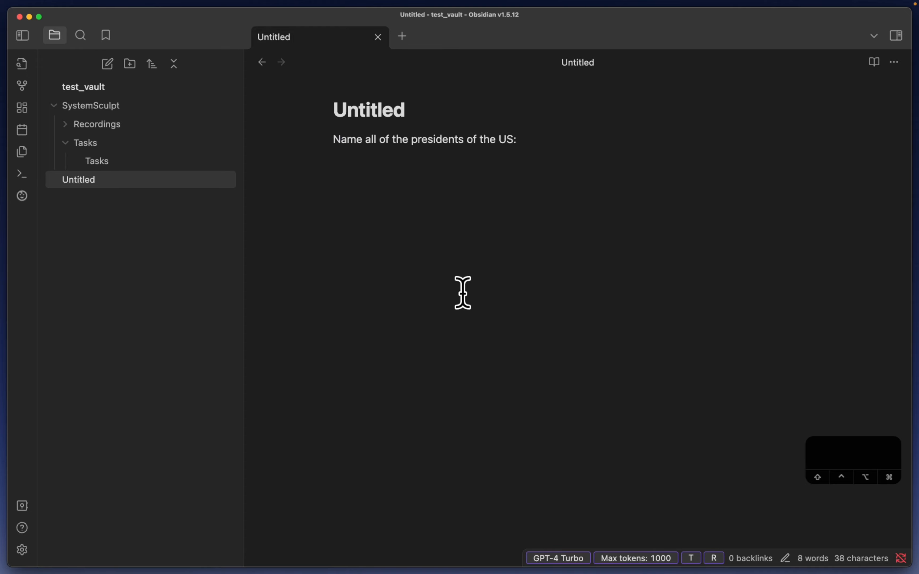
# Open the Tasks note with the task view command and look through SystemSculpt AI's Recorder settings.
pyautogui.press('alt+super+t')
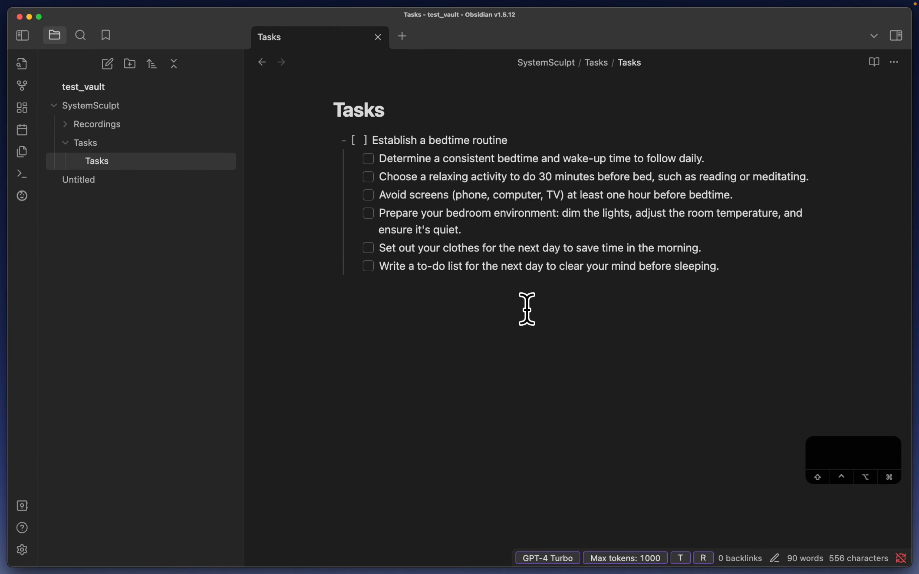
pyautogui.hotkey('shift', 'g')
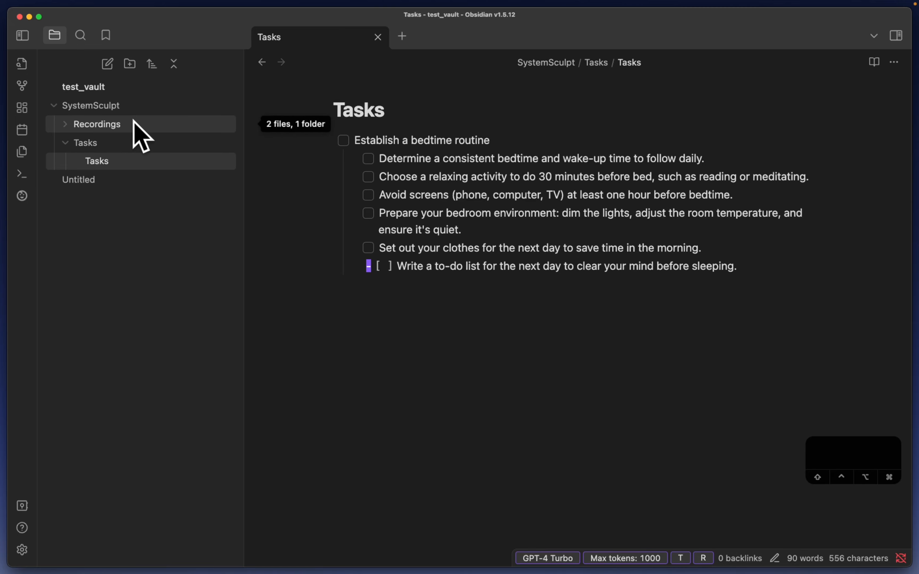
pyautogui.press('super+comma')
pyautogui.scroll(-1, 160, 484)
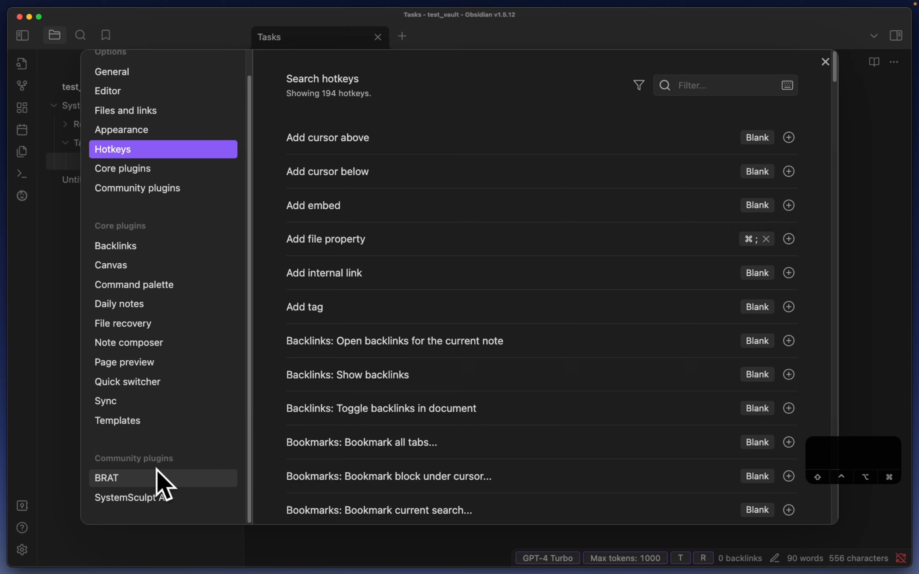
pyautogui.click(153, 497)
pyautogui.click(519, 205)
pyautogui.scroll(-8, 493, 323)
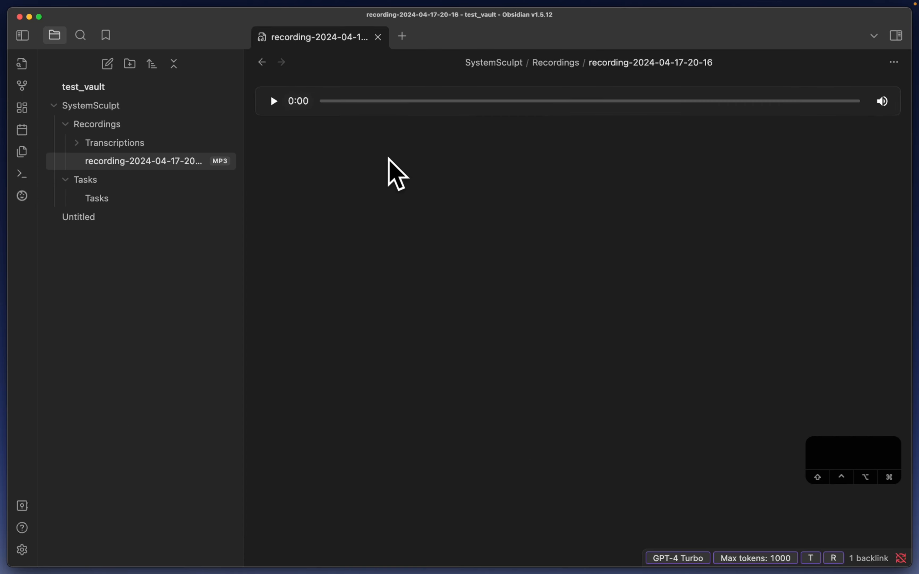
# View the note in the Recordings/Transcriptions folder, highlight its transcribed text and close the note.
pyautogui.click(139, 166)
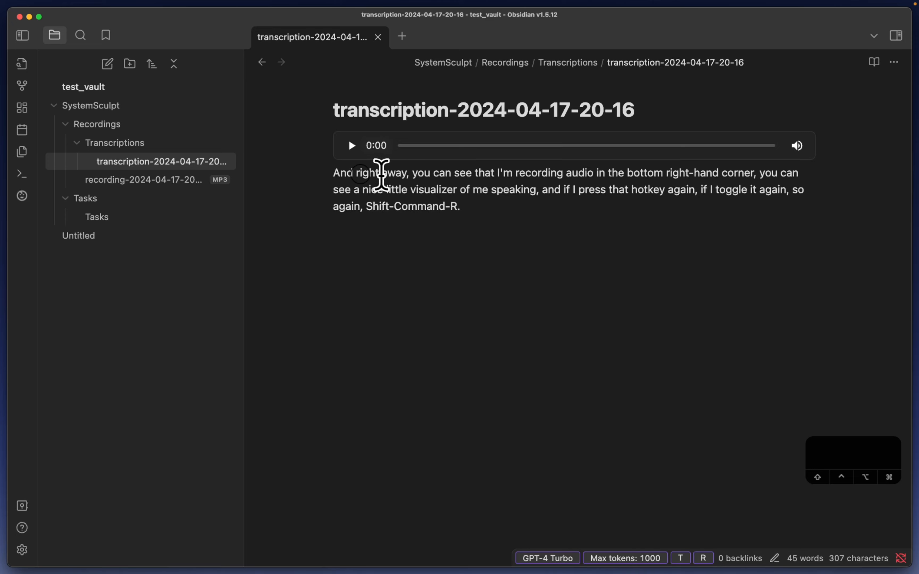
pyautogui.moveTo(511, 221); pyautogui.dragTo(301, 171)
pyautogui.click(555, 285)
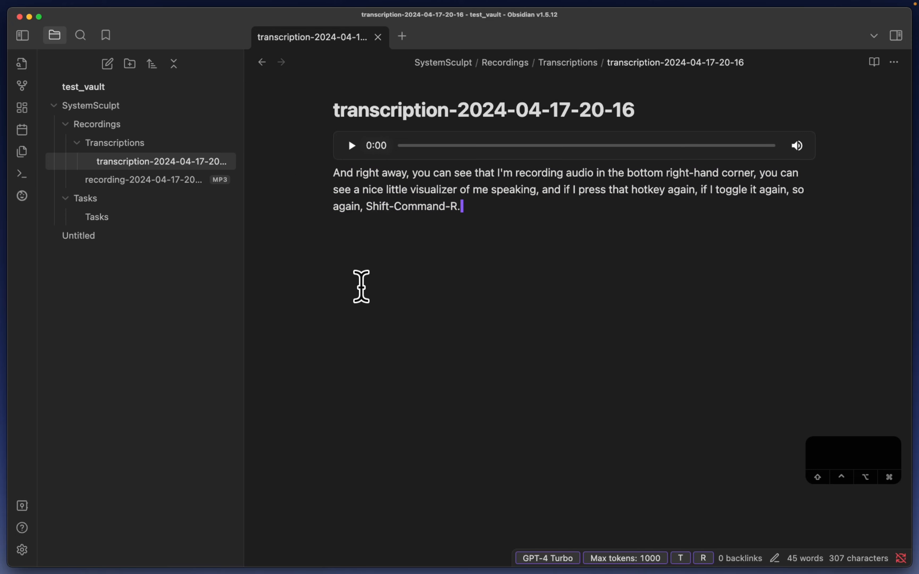
pyautogui.press('super+w')
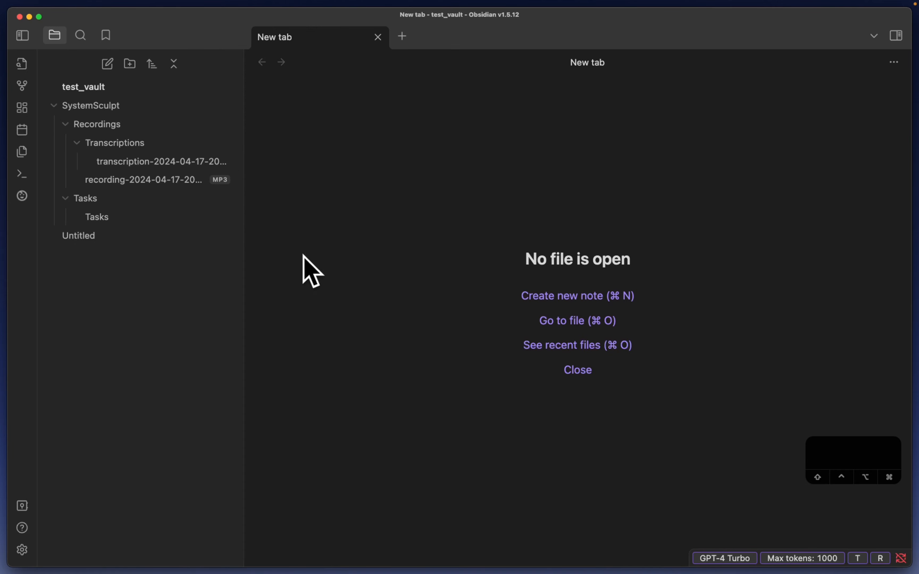
# Reopen the Tasks note with the task view command and go to its last line.
pyautogui.press('alt+super+v')
pyautogui.click(485, 396)
pyautogui.press('Escape')
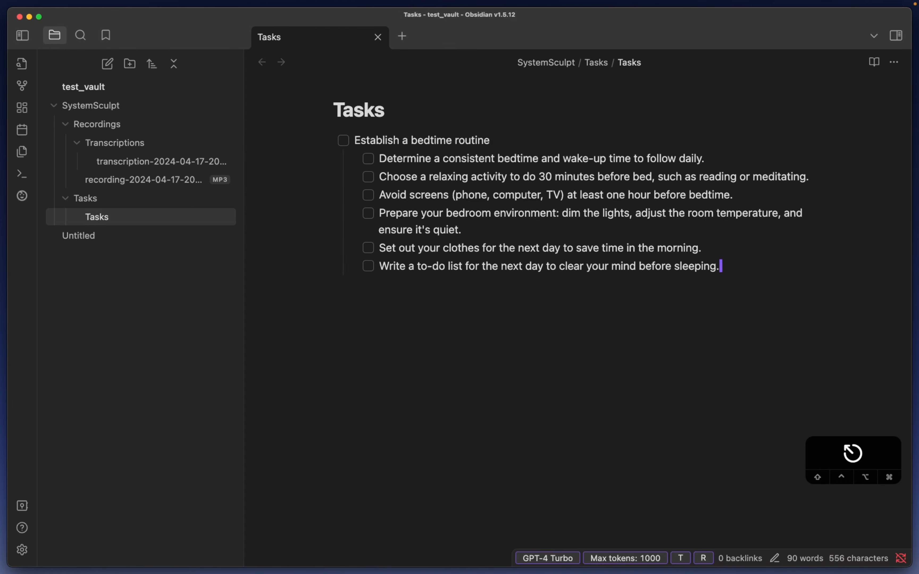
pyautogui.hotkey('shift', 'g')
pyautogui.press('Escape')
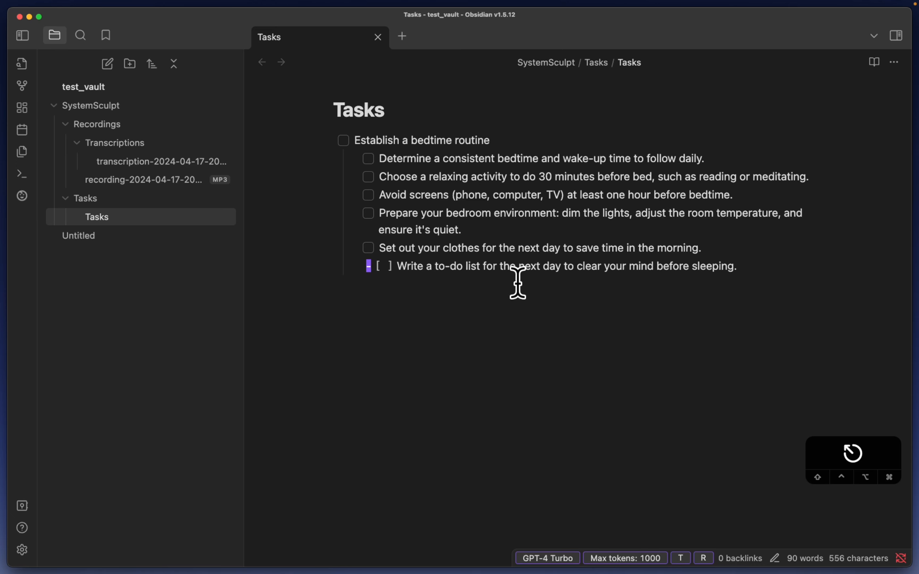
# Add empty lines below the last task, call up the template suggestions with a slash and remove the slash.
pyautogui.press('k')
pyautogui.press('j')
pyautogui.press('j')
pyautogui.press('k')
pyautogui.press('j')
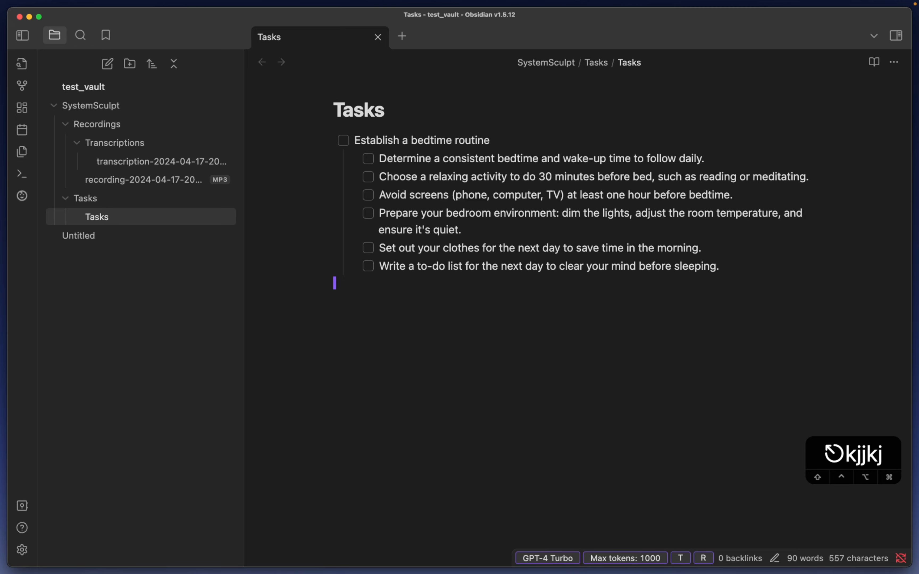
pyautogui.press('super+comma')
pyautogui.press('Escape')
pyautogui.write('o')
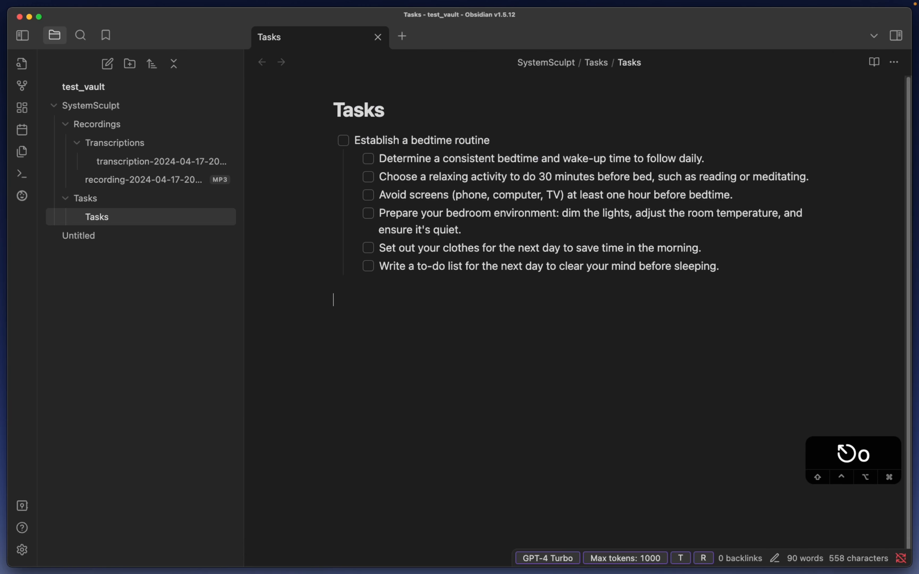
pyautogui.write('/')
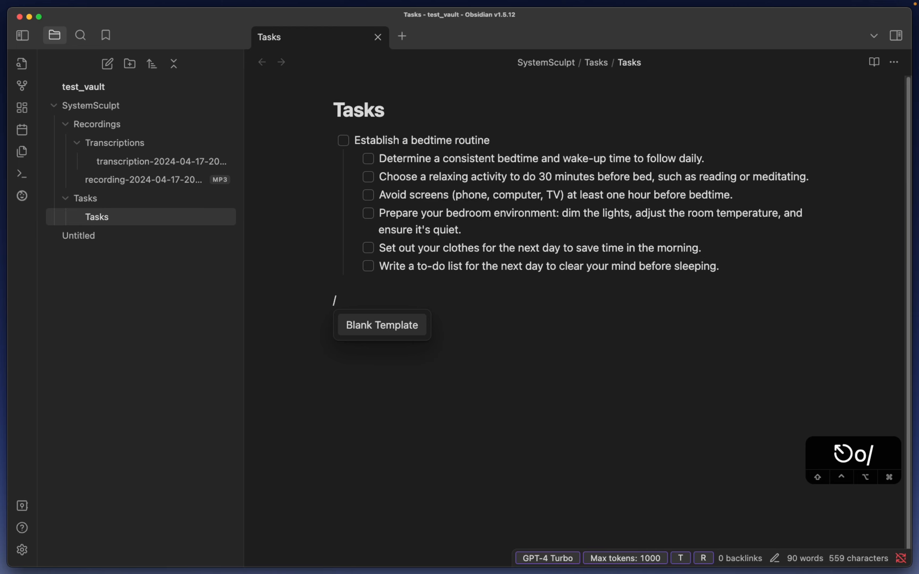
pyautogui.press('BackSpace')
# Review the Templates settings of SystemSculpt AI, including the license key field, and close the settings.
pyautogui.press('super+comma')
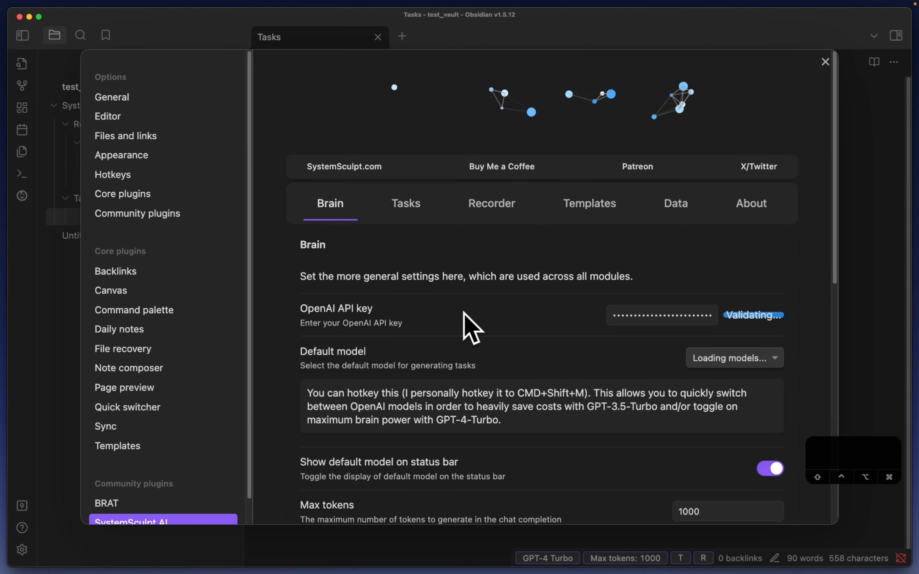
pyautogui.click(554, 208)
pyautogui.scroll(-8, 403, 380)
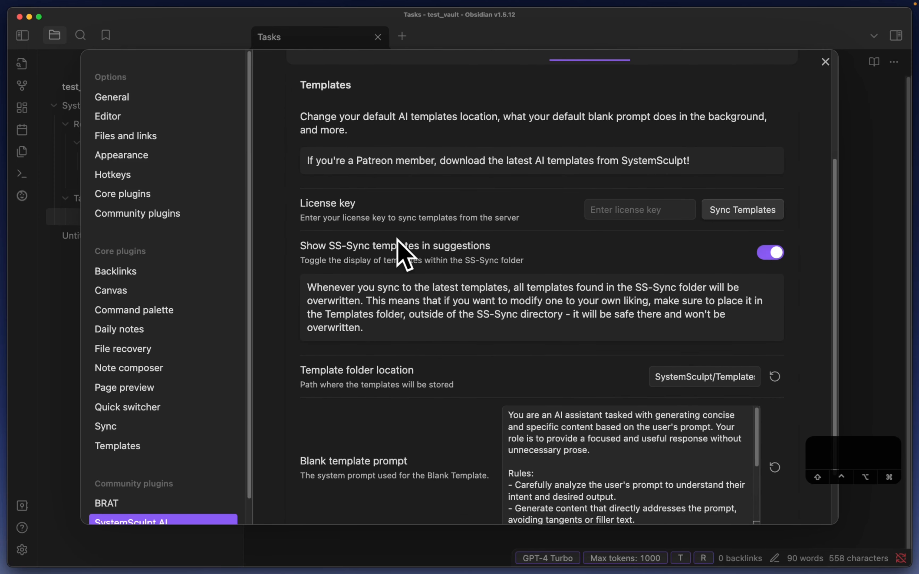
pyautogui.scroll(2, 679, 304)
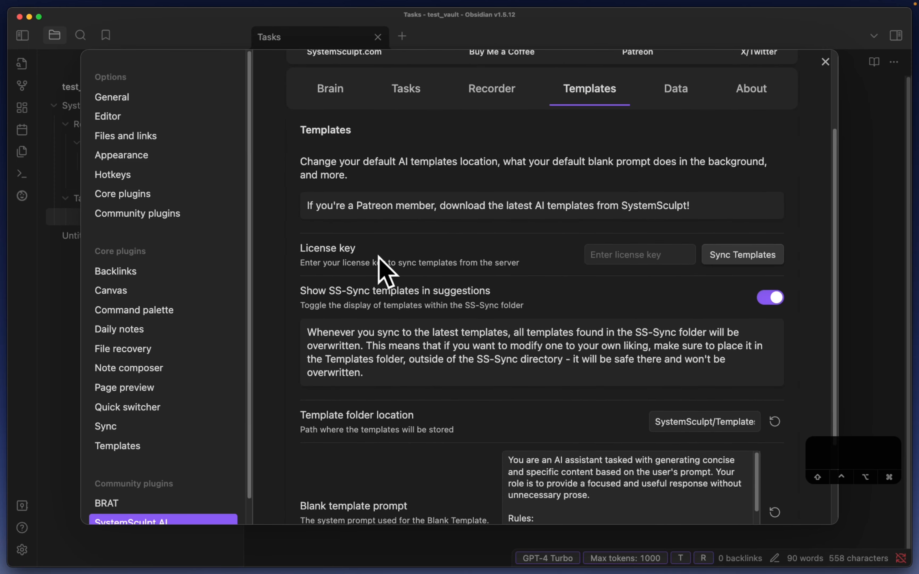
pyautogui.click(612, 258)
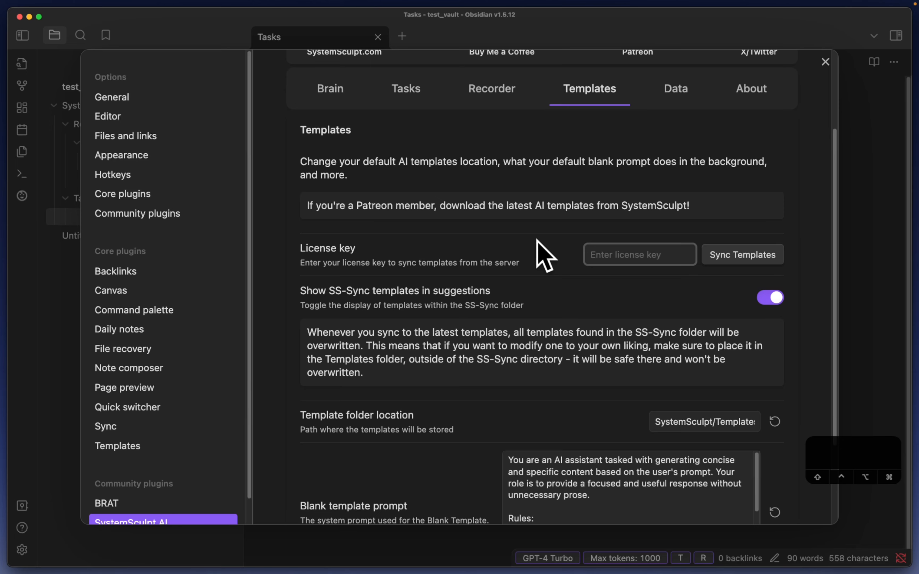
pyautogui.press('Escape')
# Paste the license key in SystemSculpt AI's Templates settings, sync the templates and close the settings.
pyautogui.press('super+comma')
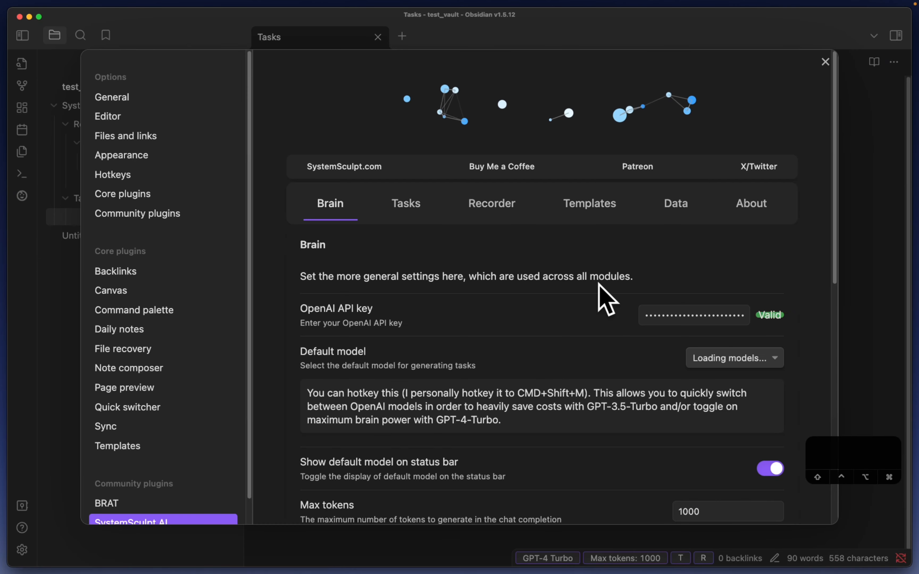
pyautogui.click(598, 207)
pyautogui.scroll(-5, 525, 294)
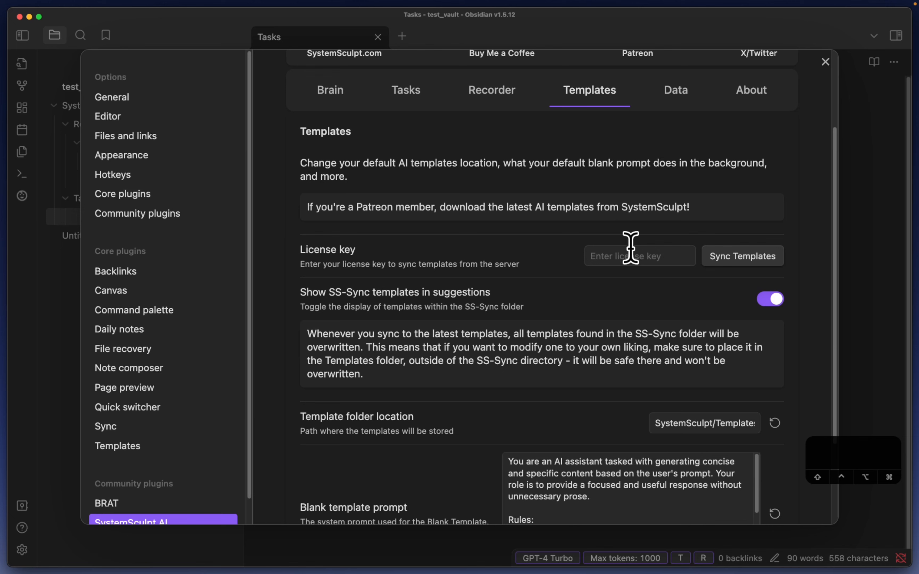
pyautogui.click(663, 257)
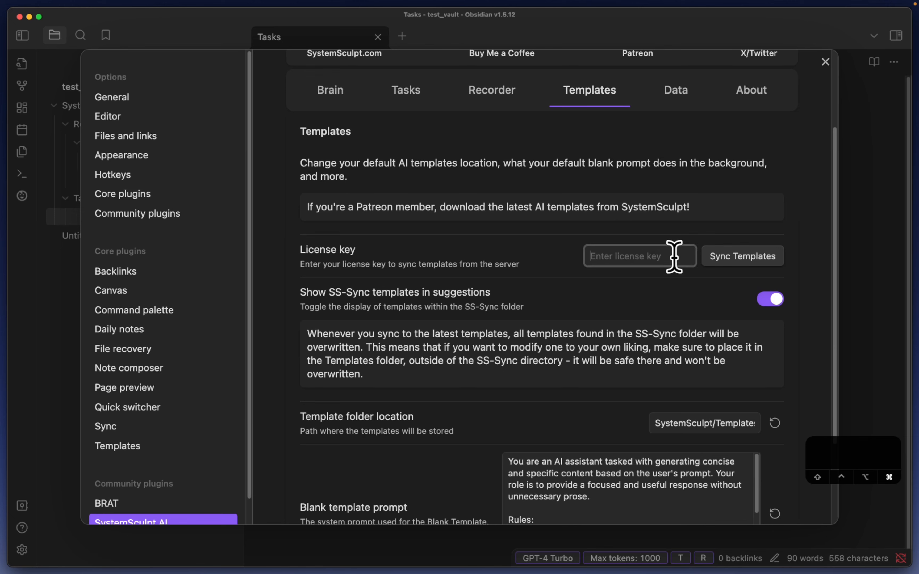
pyautogui.press('super+v')
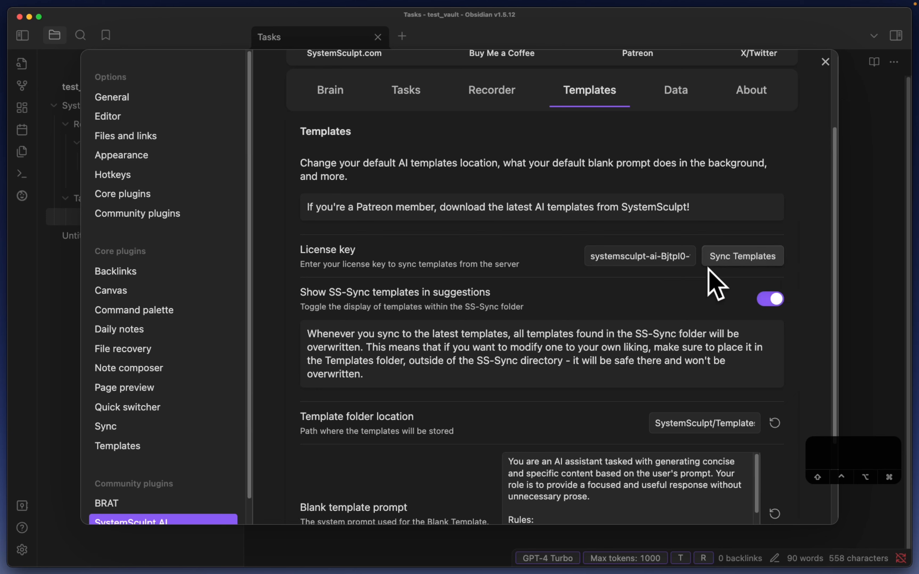
pyautogui.click(742, 263)
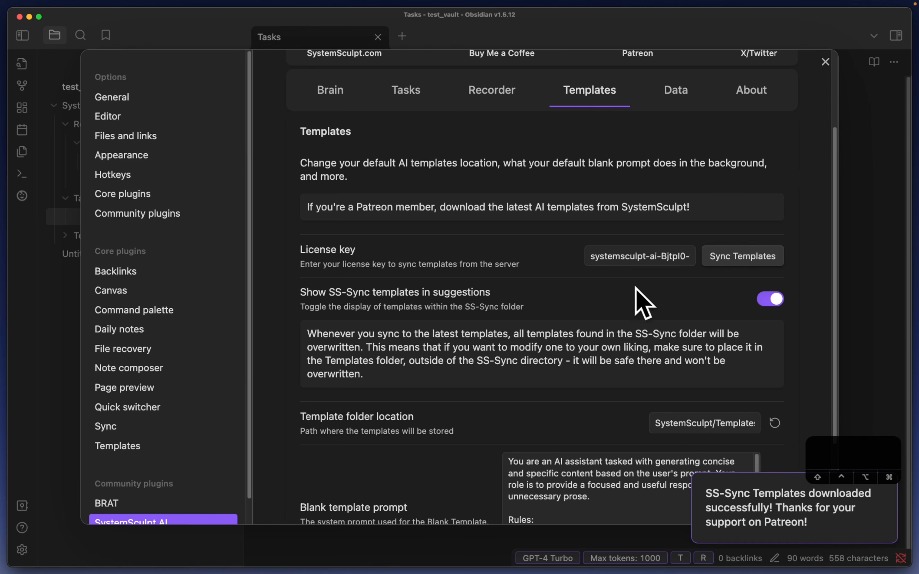
pyautogui.click(863, 286)
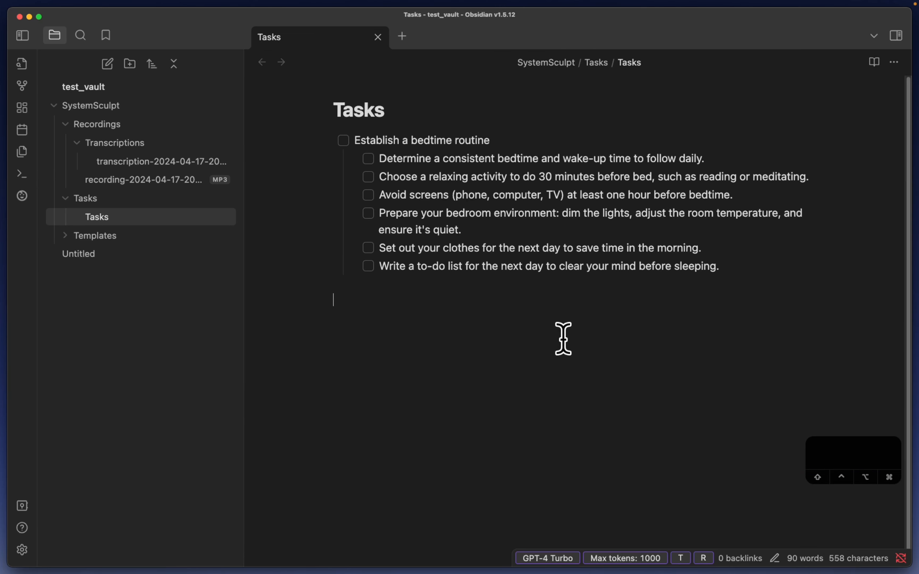
# Browse the synced template suggestions by entering a slash on the empty line of the Tasks note, and dismiss the list.
pyautogui.write('/')
pyautogui.scroll(-5, 468, 402)
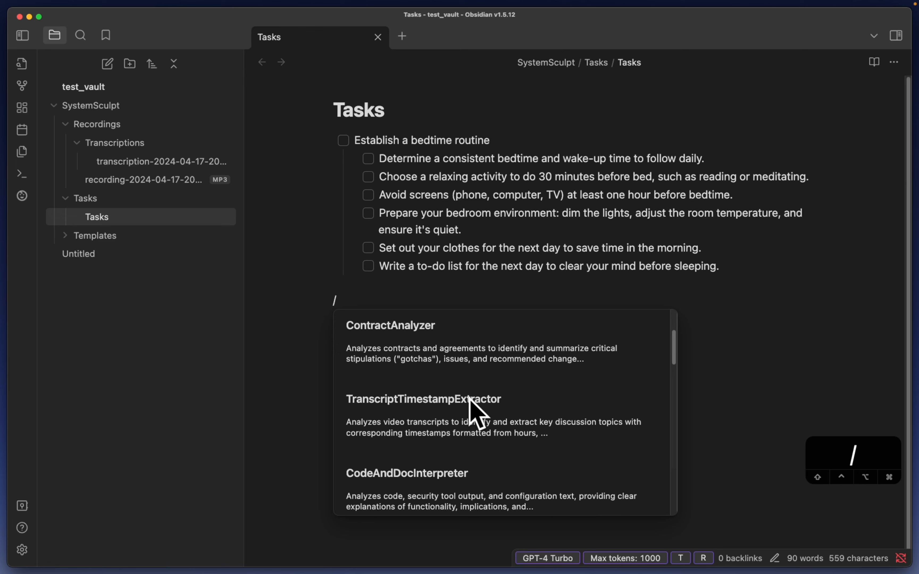
pyautogui.scroll(-15, 471, 398)
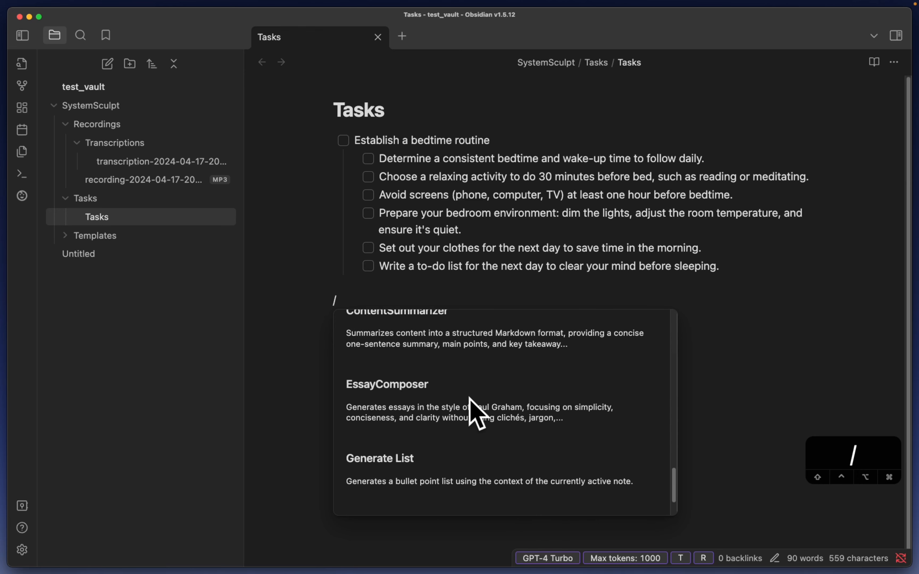
pyautogui.press('Escape')
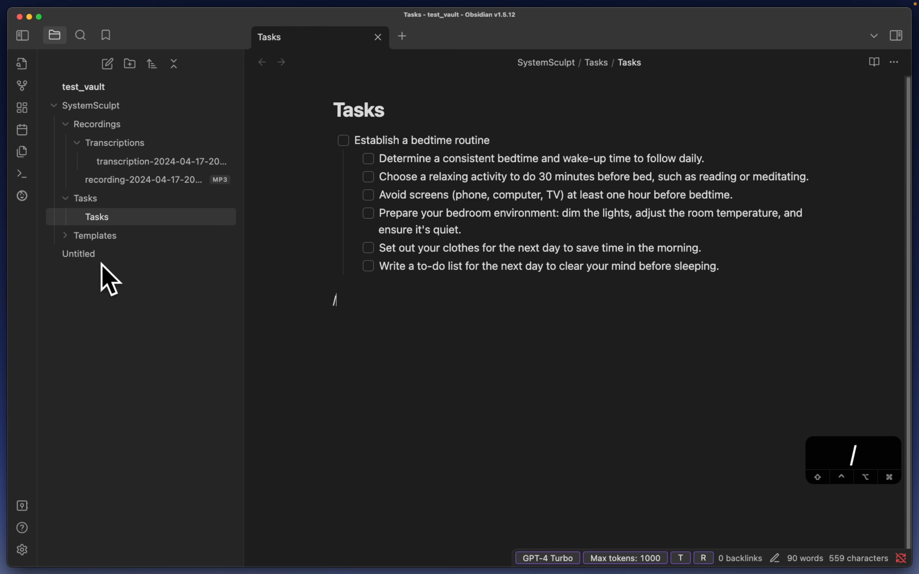
# Expand the Templates, SS-Syncs and Fabric Templates folders to examine the downloaded template files.
pyautogui.click(95, 236)
pyautogui.click(113, 255)
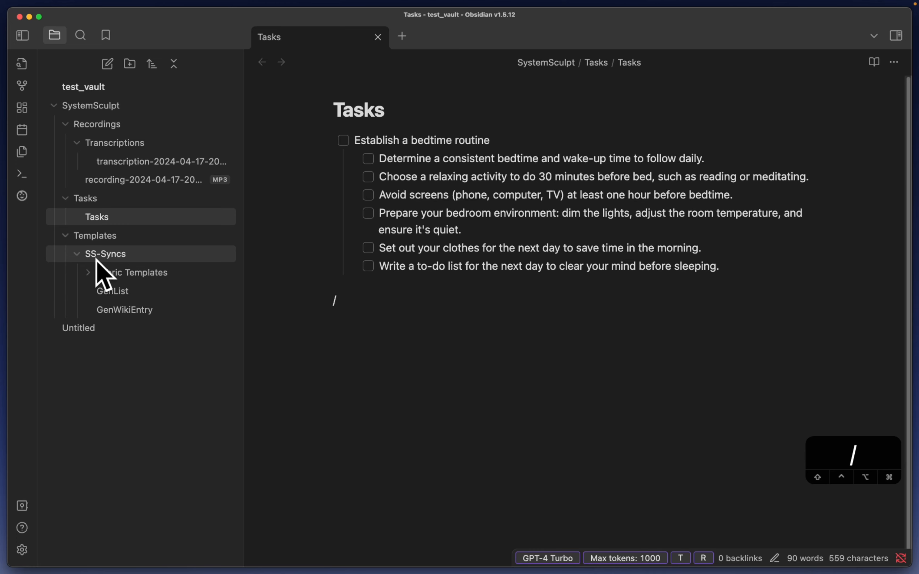
pyautogui.click(179, 270)
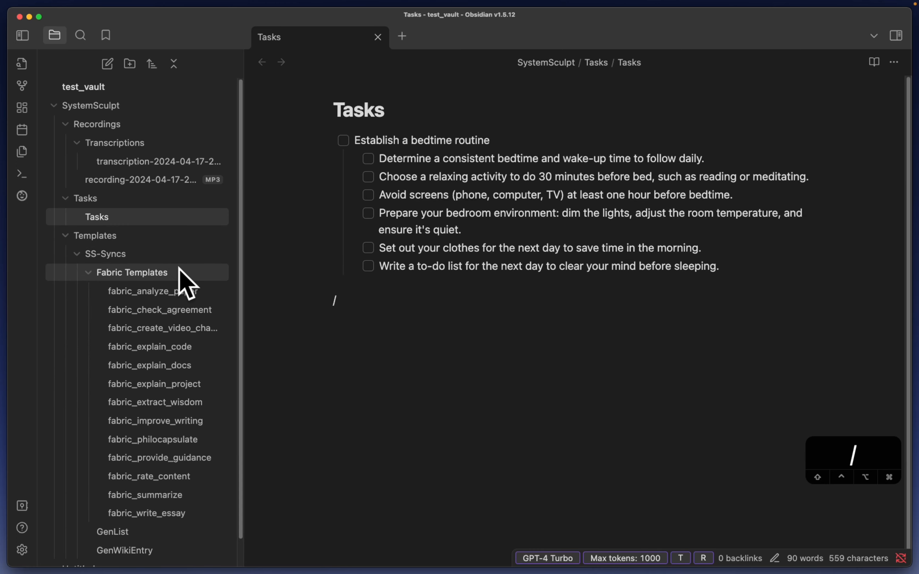
pyautogui.scroll(-2, 192, 298)
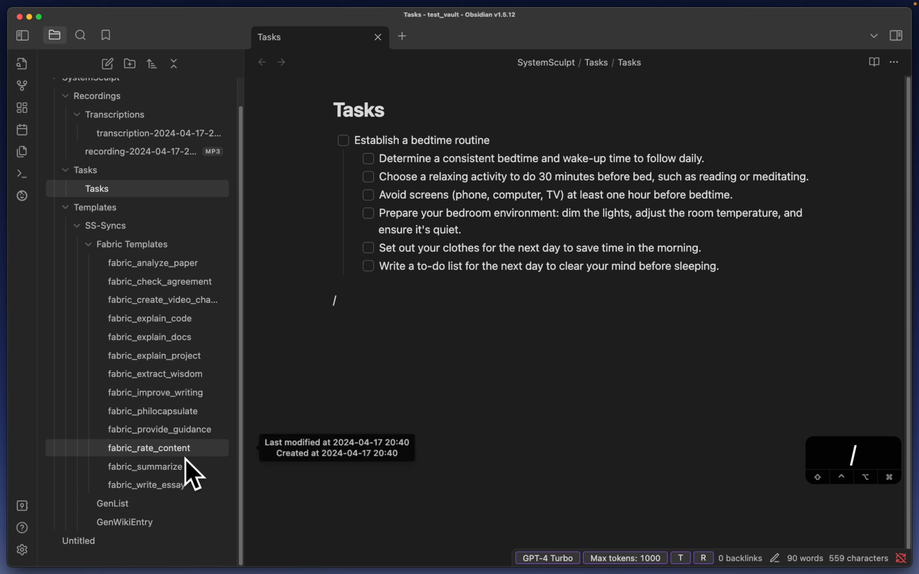
# View the fabric_philocapsulate, GenList and GenWikiEntry template notes and return to GenList.
pyautogui.click(181, 411)
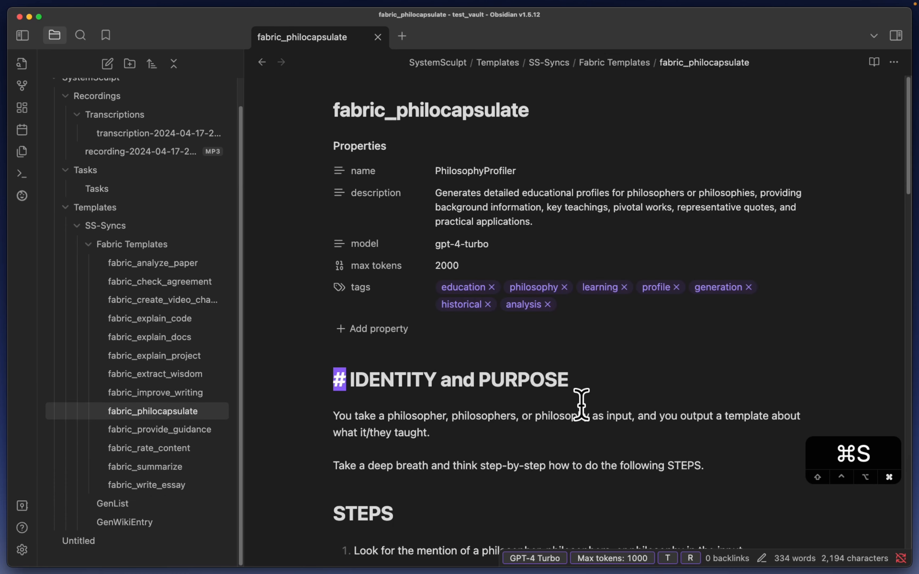
pyautogui.click(601, 390)
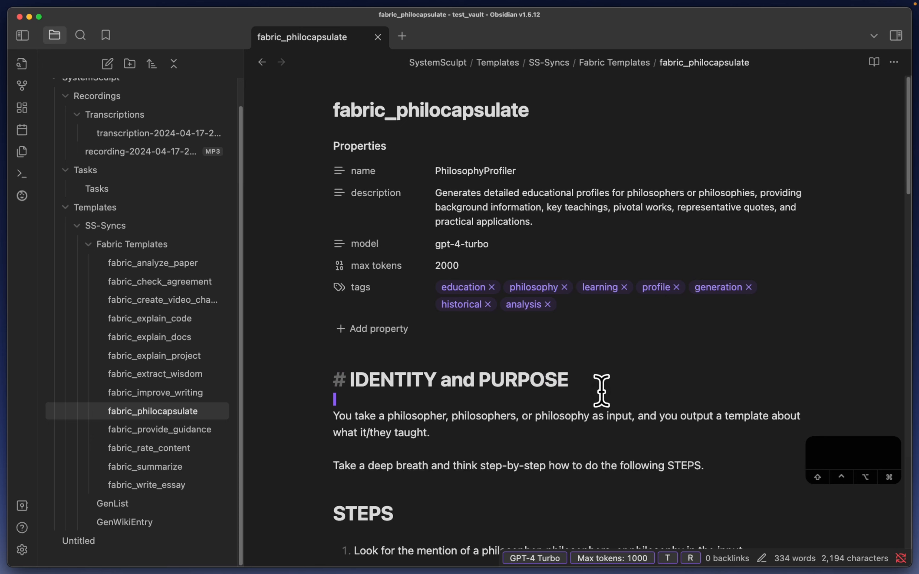
pyautogui.click(173, 505)
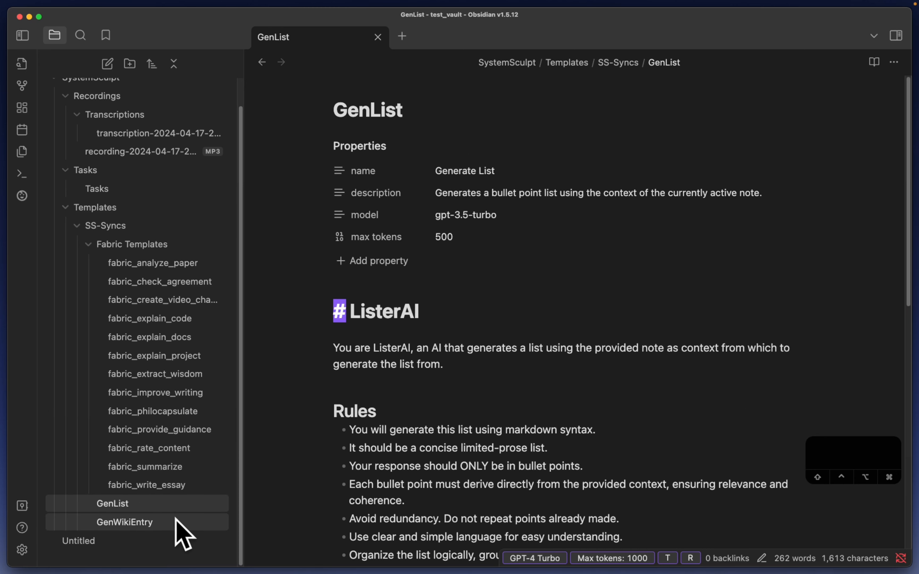
pyautogui.click(171, 524)
pyautogui.click(165, 505)
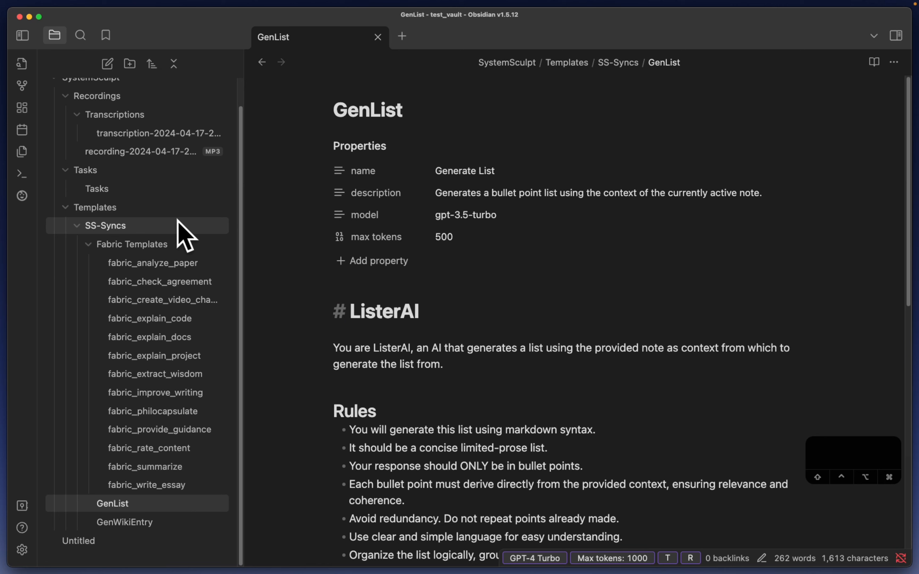
# Create a new note containing the text "Neurology - make a full blown wiki about neurology".
pyautogui.press('super+t')
pyautogui.click(600, 294)
pyautogui.click(575, 344)
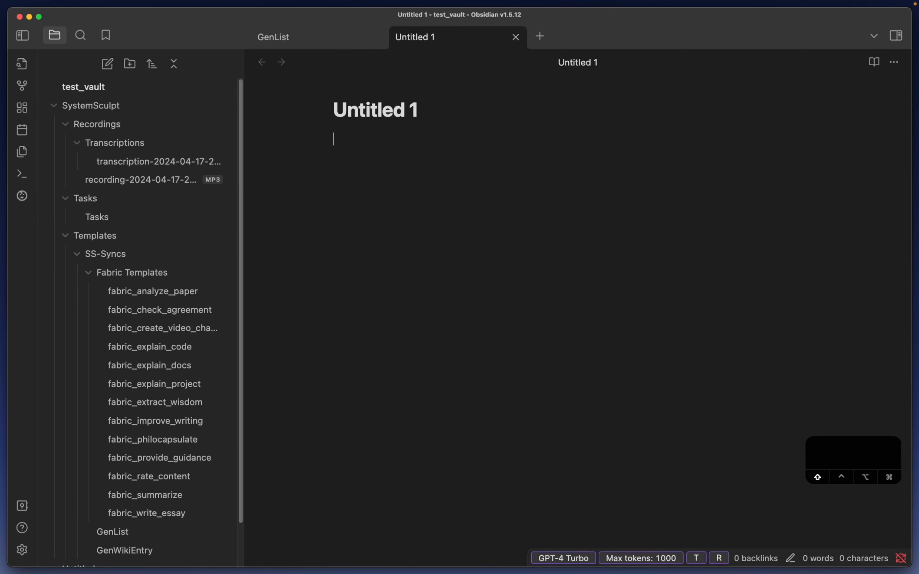
pyautogui.write('Neurology - make a w')
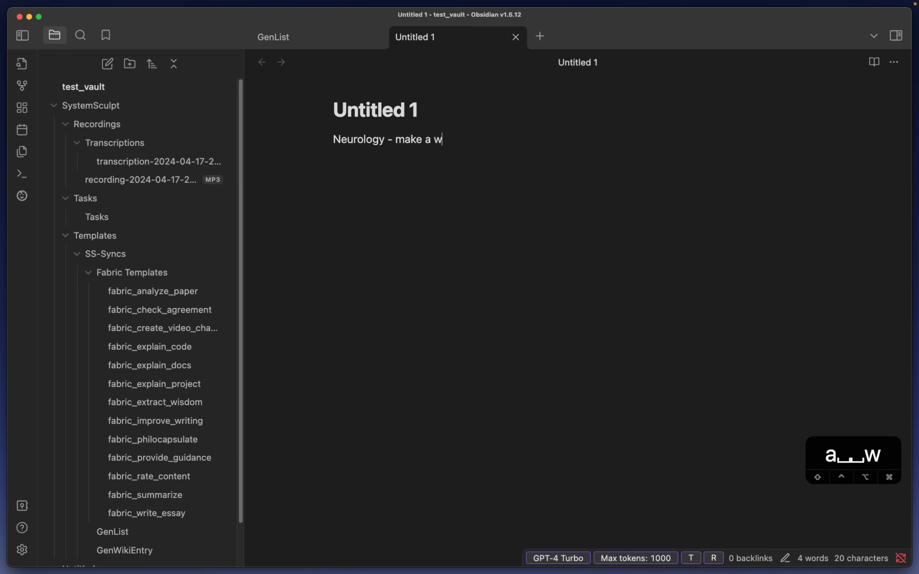
pyautogui.press('BackSpace')
pyautogui.write('full blown wik')
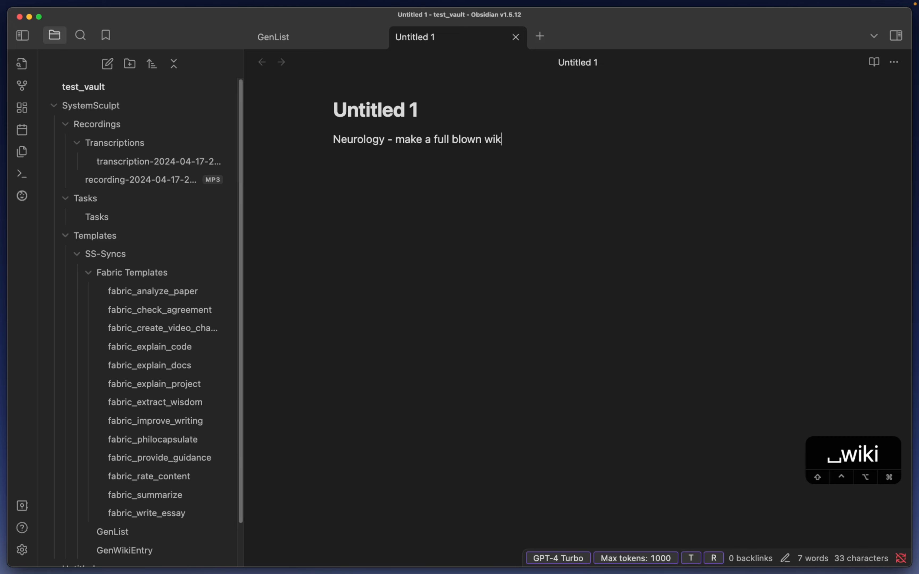
pyautogui.write('i about neurol')
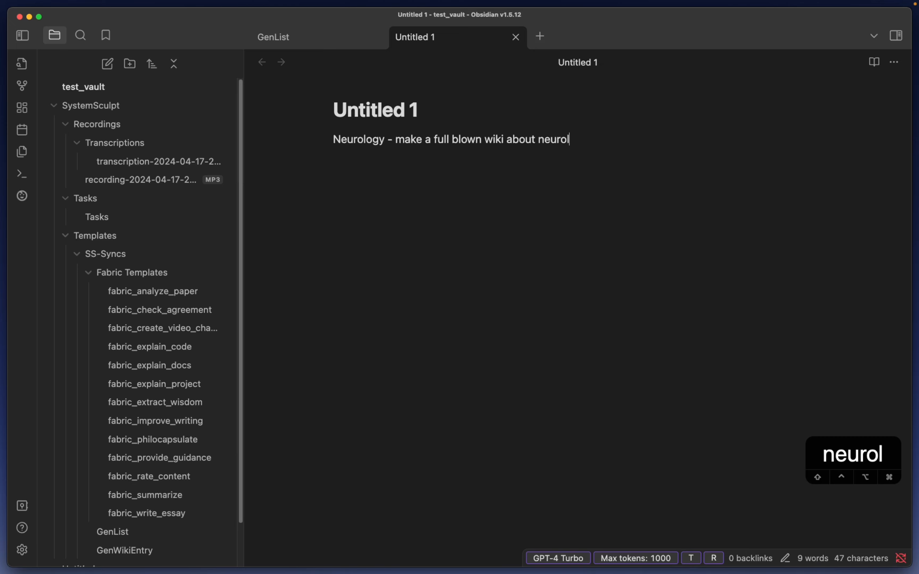
pyautogui.write('ogy')
# Generate a wiki entry below the neurology prompt, after a blank line, using the ExpertWikiEntryCreator template.
pyautogui.press('Return')
pyautogui.press('Return')
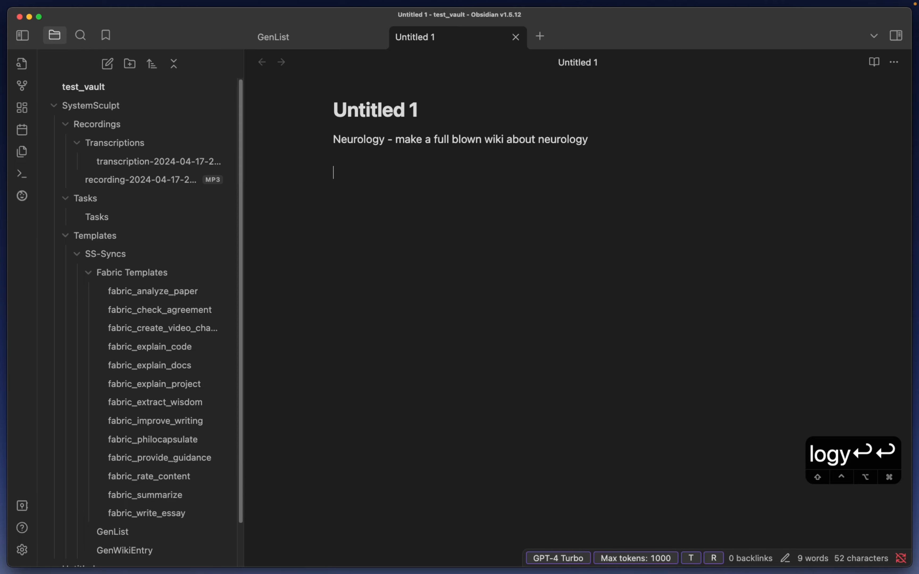
pyautogui.write('/wiki')
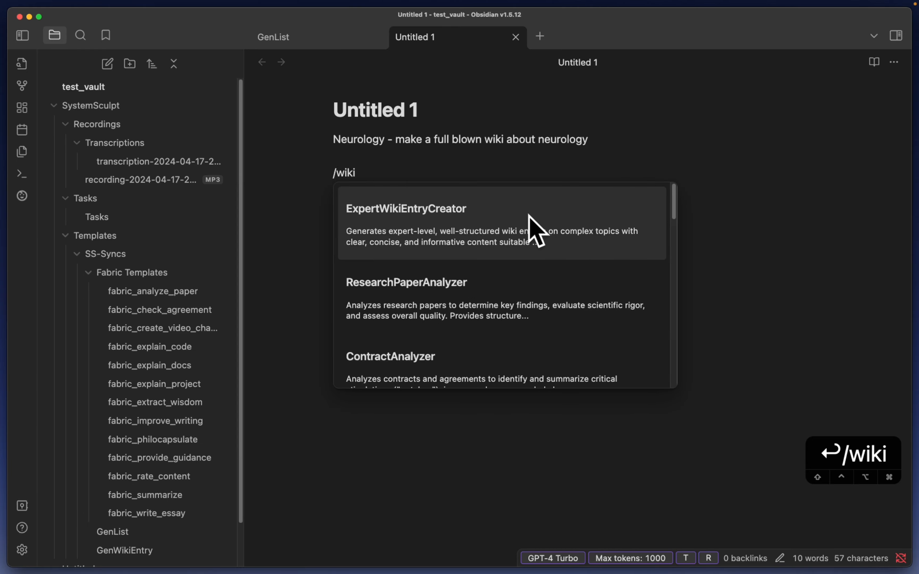
pyautogui.click(501, 205)
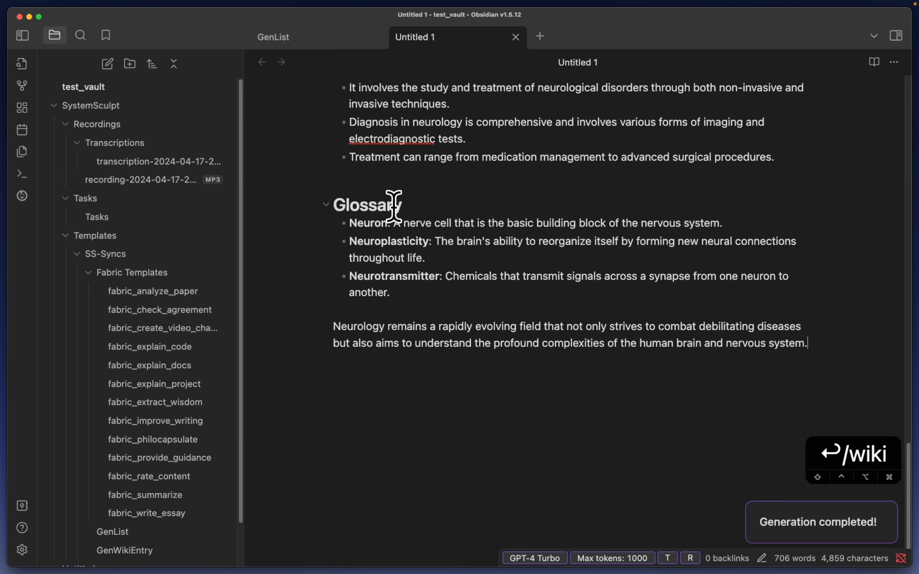
# Read through the generated neurology entry, examining its Glossary, Key Takeaways and Key Researchers and Figures sections.
pyautogui.moveTo(346, 226); pyautogui.dragTo(485, 223)
pyautogui.click(486, 223)
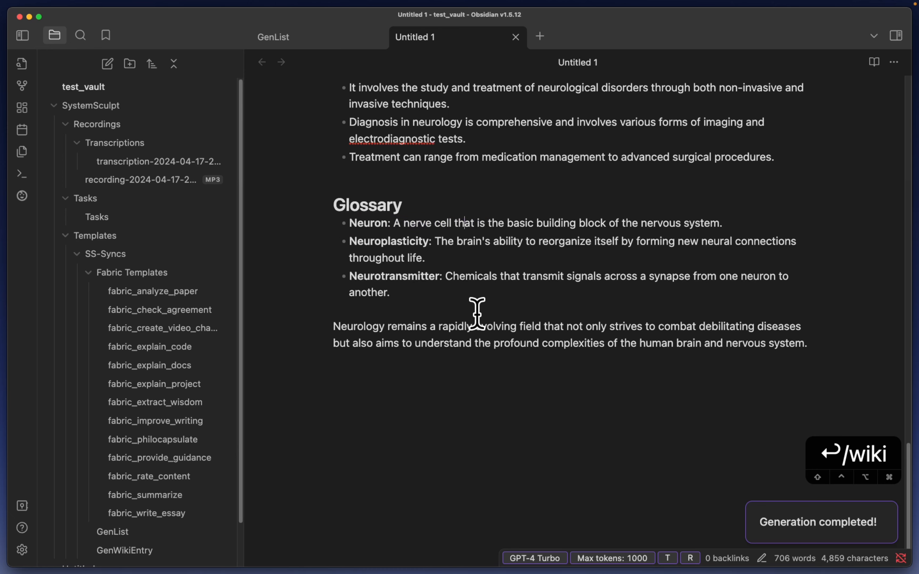
pyautogui.scroll(5, 477, 314)
pyautogui.scroll(2, 477, 314)
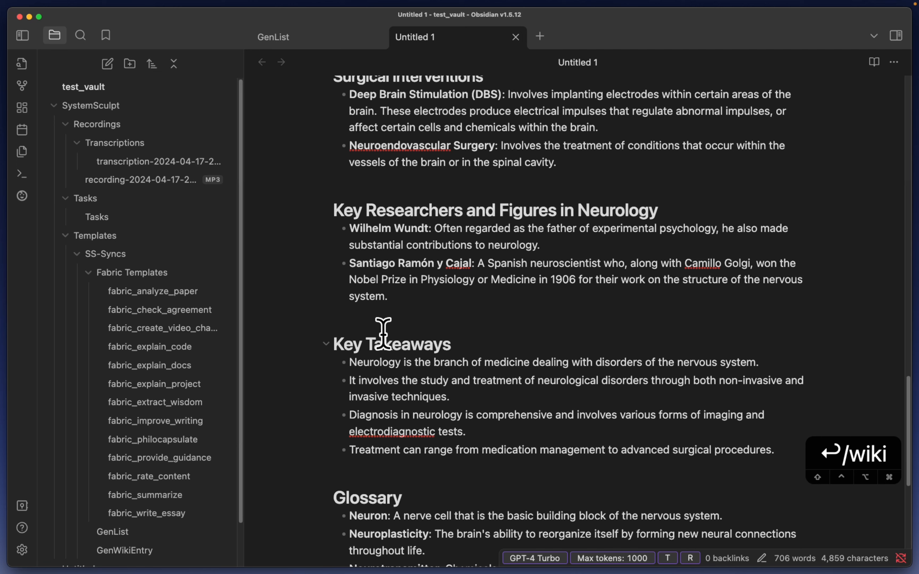
pyautogui.scroll(2, 383, 333)
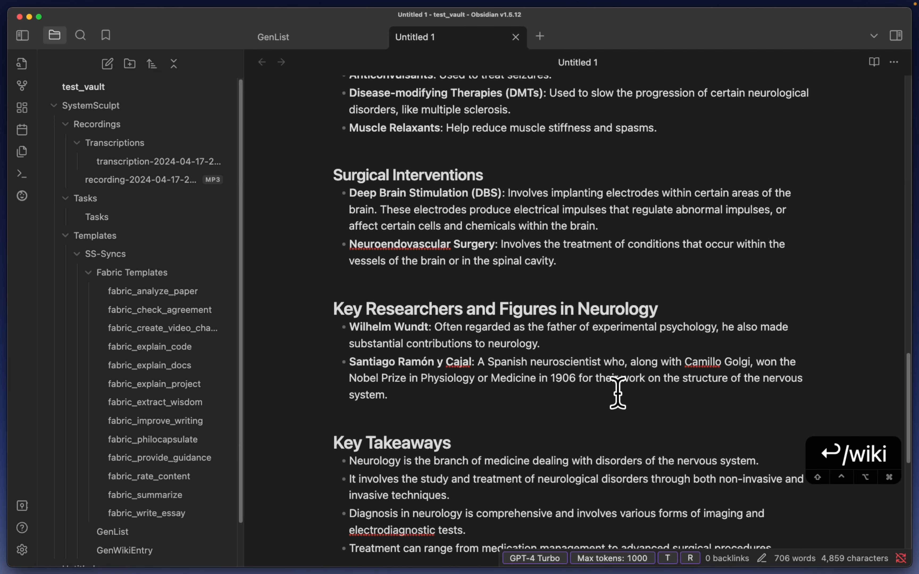
pyautogui.moveTo(353, 326); pyautogui.dragTo(467, 321)
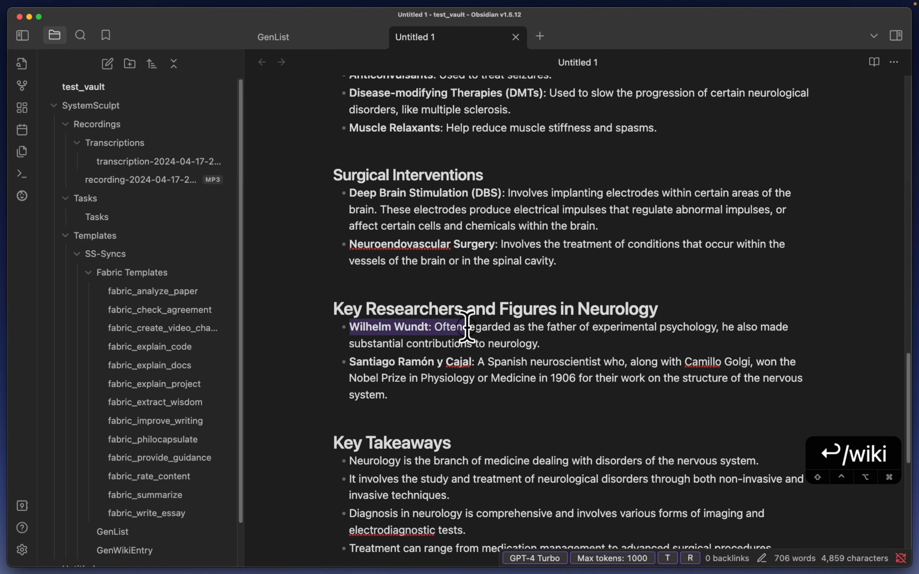
pyautogui.click(354, 355)
pyautogui.scroll(1, 502, 351)
pyautogui.scroll(-2, 144, 380)
# Open the GenWikiEntry template, try gpt-3.5-turbo as its model property, and restore gpt-4-turbo.
pyautogui.click(125, 512)
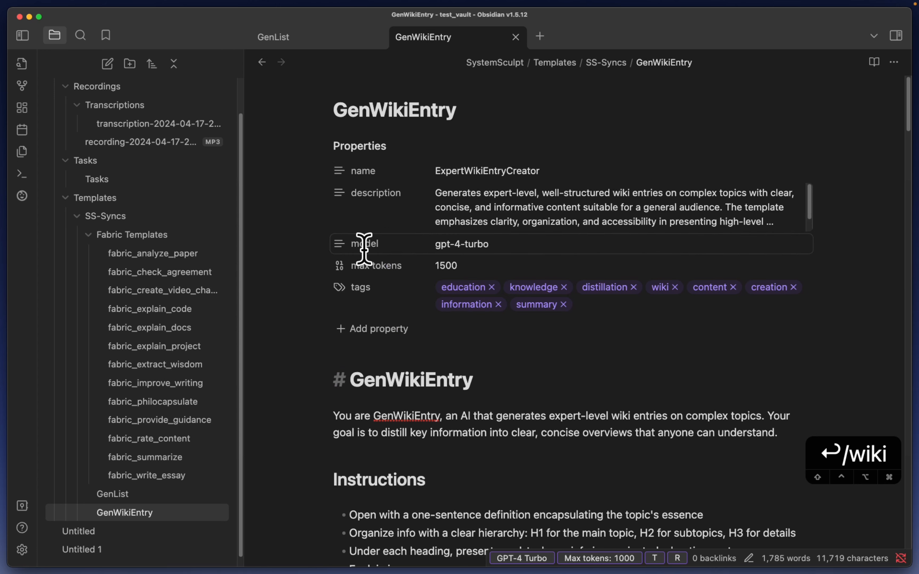
pyautogui.click(486, 244)
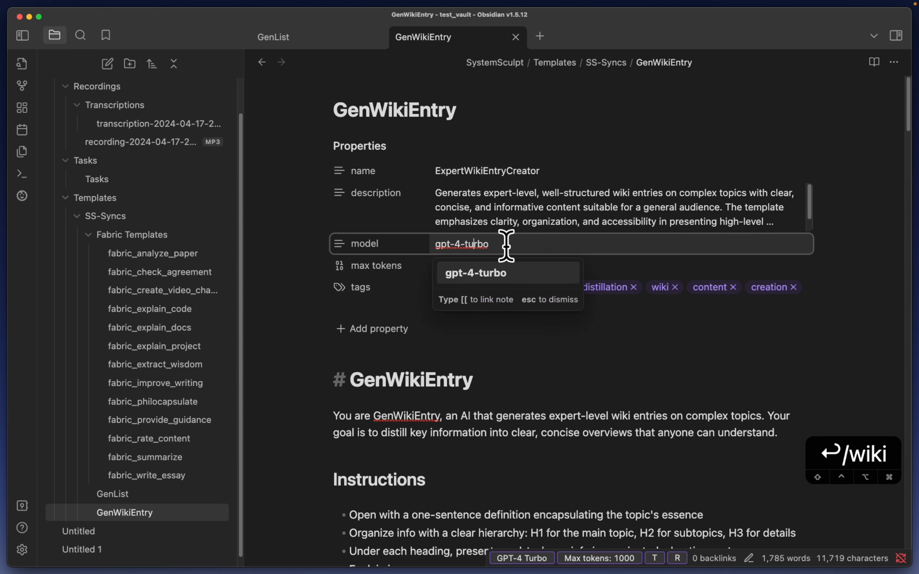
pyautogui.press('BackSpace')
pyautogui.write('3.5')
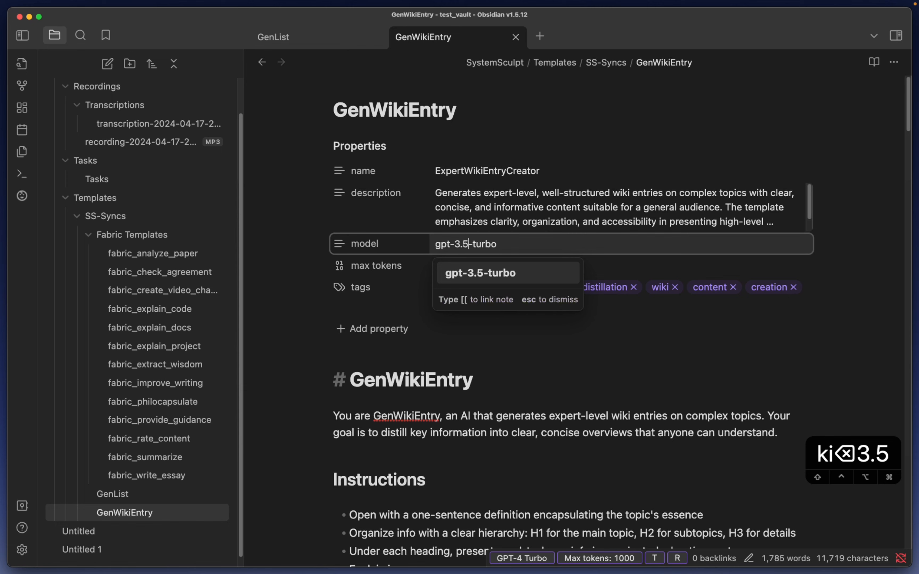
pyautogui.press('BackSpace')
pyautogui.press('BackSpace')
pyautogui.press('BackSpace')
pyautogui.write('4')
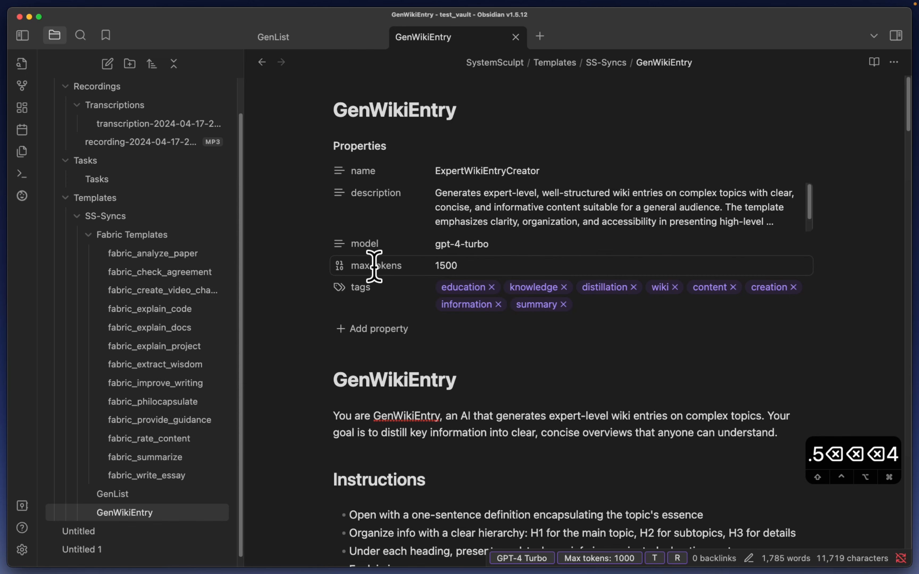
# Try 500 as the GenWikiEntry template's max tokens property and restore it to 1500.
pyautogui.doubleClick(478, 265)
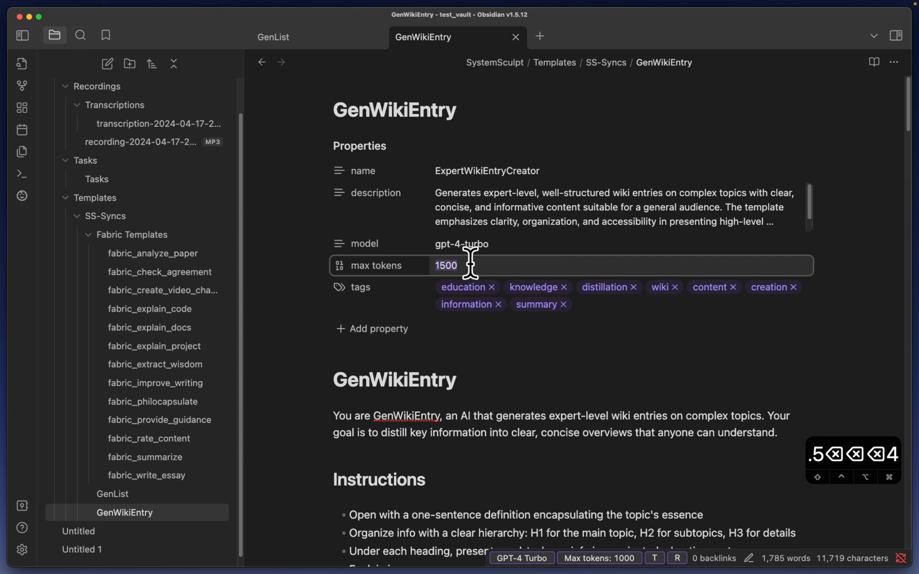
pyautogui.write('500')
pyautogui.press('BackSpace')
pyautogui.press('BackSpace')
pyautogui.press('BackSpace')
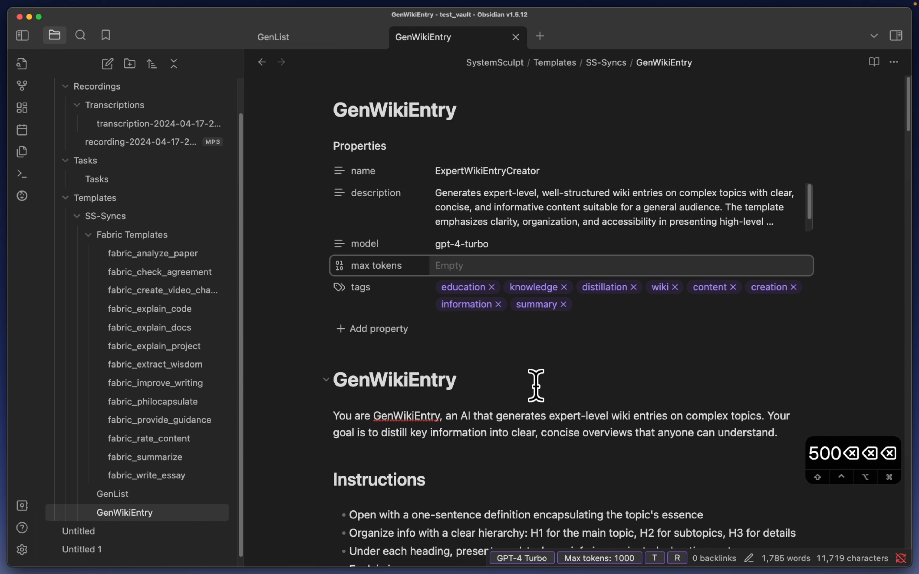
pyautogui.write('1500')
pyautogui.click(561, 403)
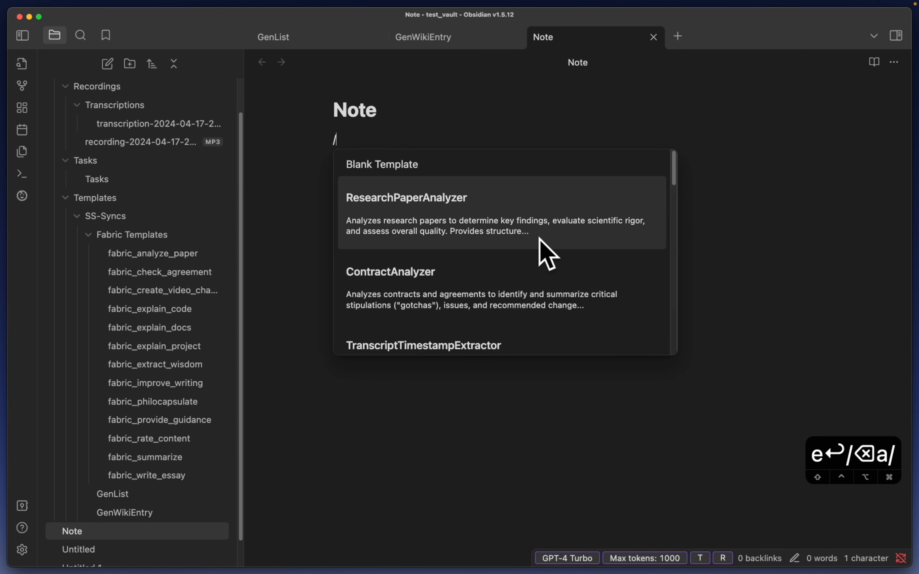
# Browse the full list of slash template suggestions in the note titled Note, and dismiss the list.
pyautogui.scroll(-2, 546, 243)
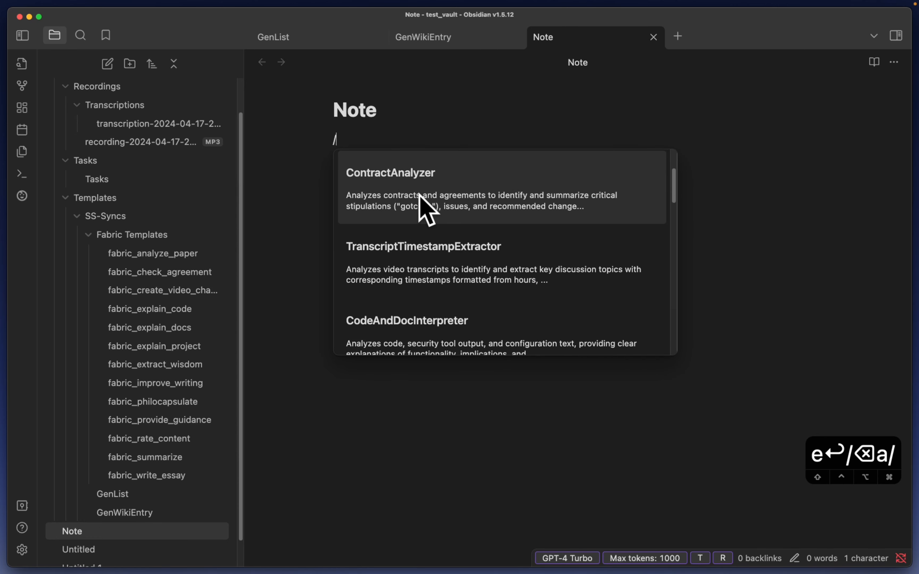
pyautogui.scroll(-3, 650, 228)
pyautogui.scroll(-2, 650, 226)
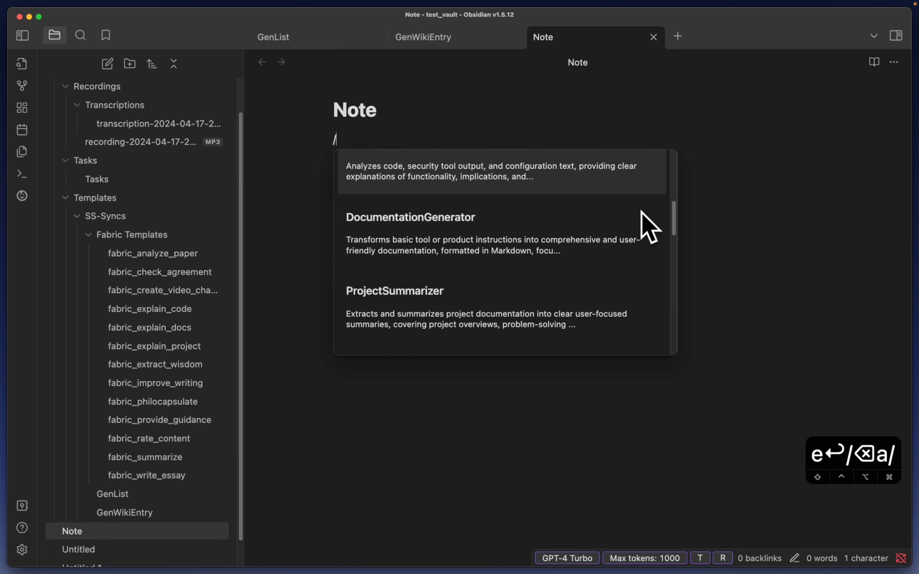
pyautogui.scroll(-5, 626, 249)
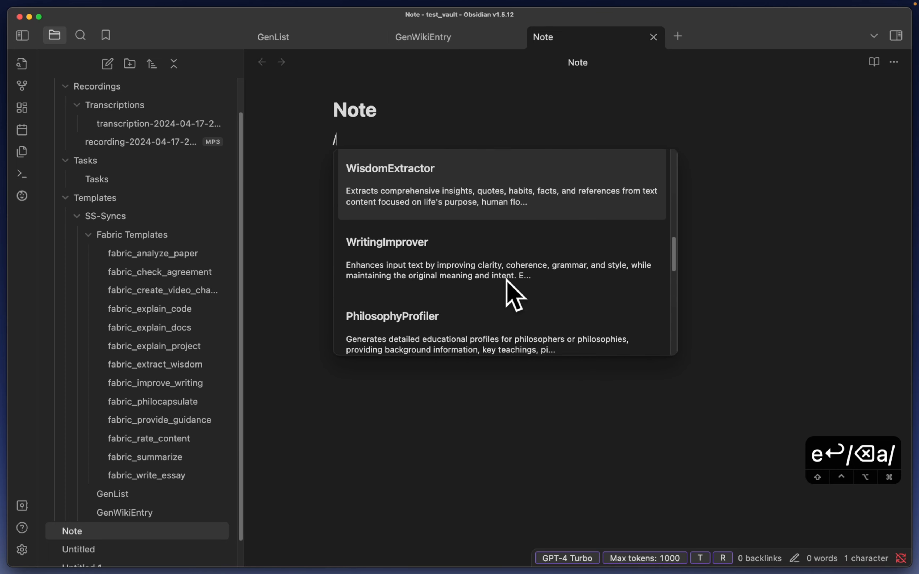
pyautogui.scroll(-2, 490, 276)
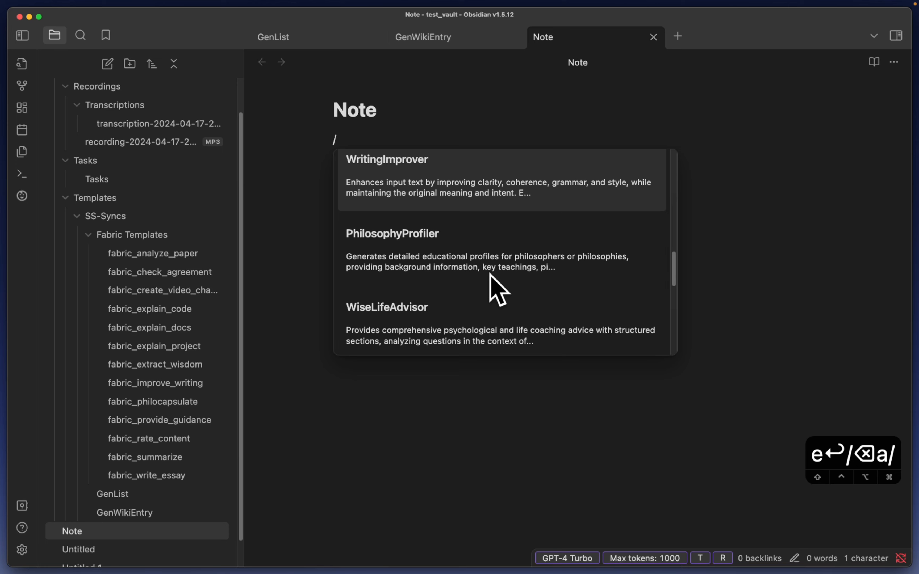
pyautogui.scroll(3, 493, 288)
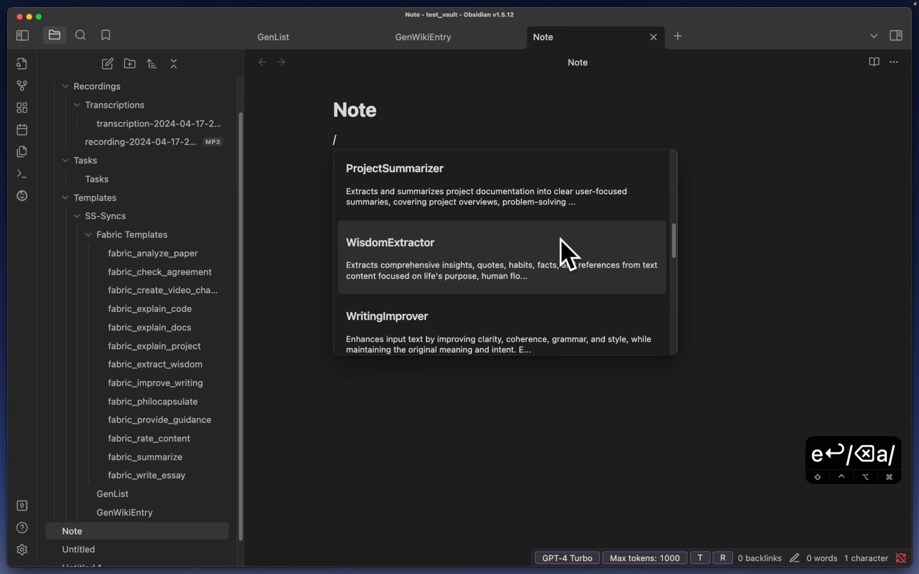
pyautogui.scroll(-10, 596, 291)
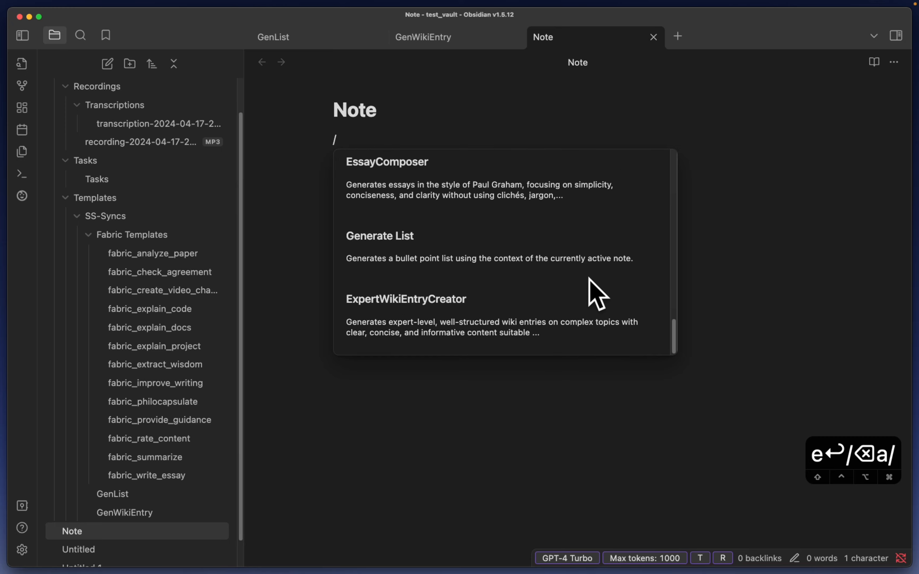
pyautogui.scroll(8, 590, 281)
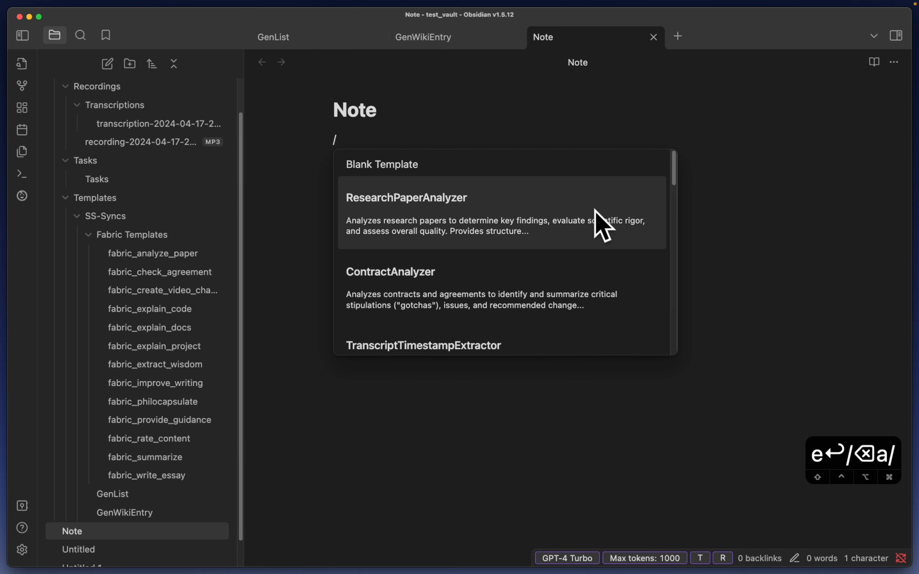
pyautogui.scroll(-5, 604, 207)
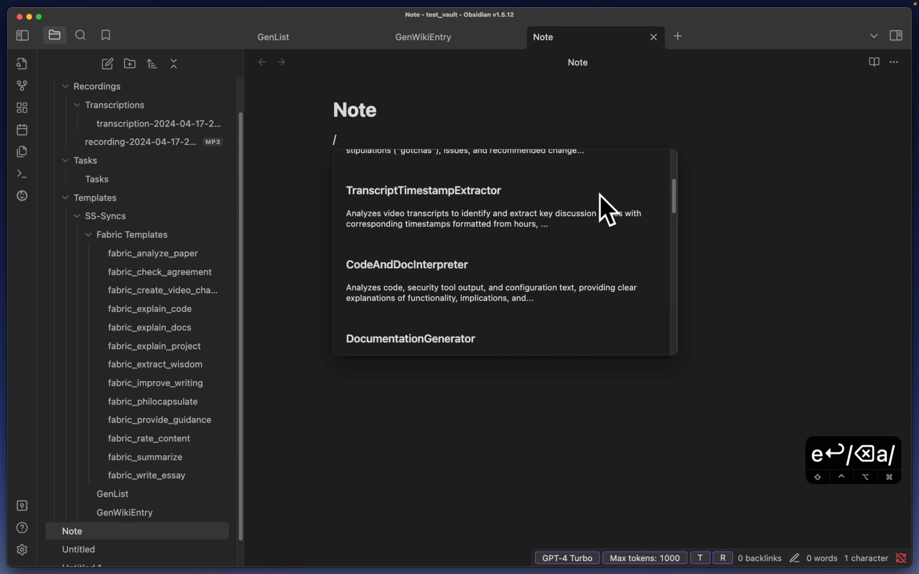
pyautogui.scroll(-5, 603, 281)
pyautogui.scroll(-10, 593, 317)
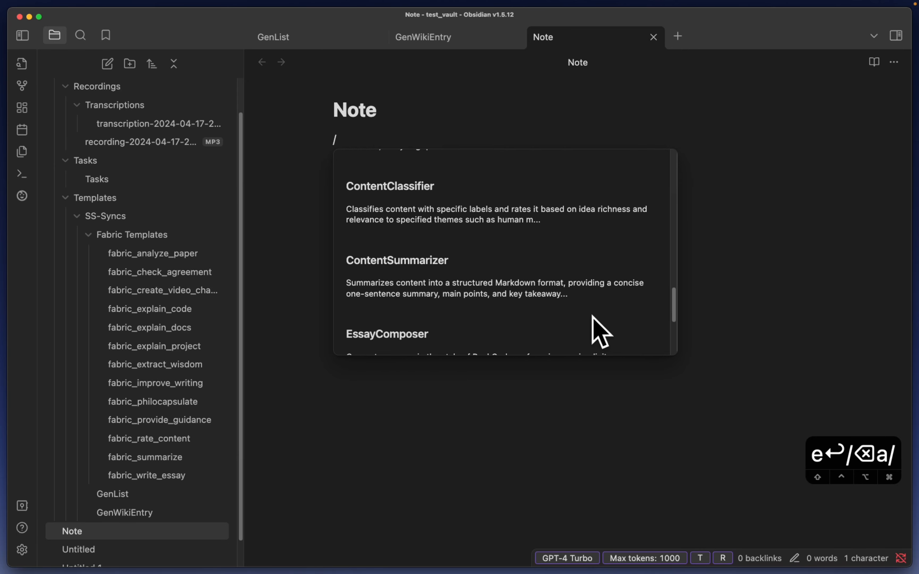
pyautogui.scroll(20, 615, 292)
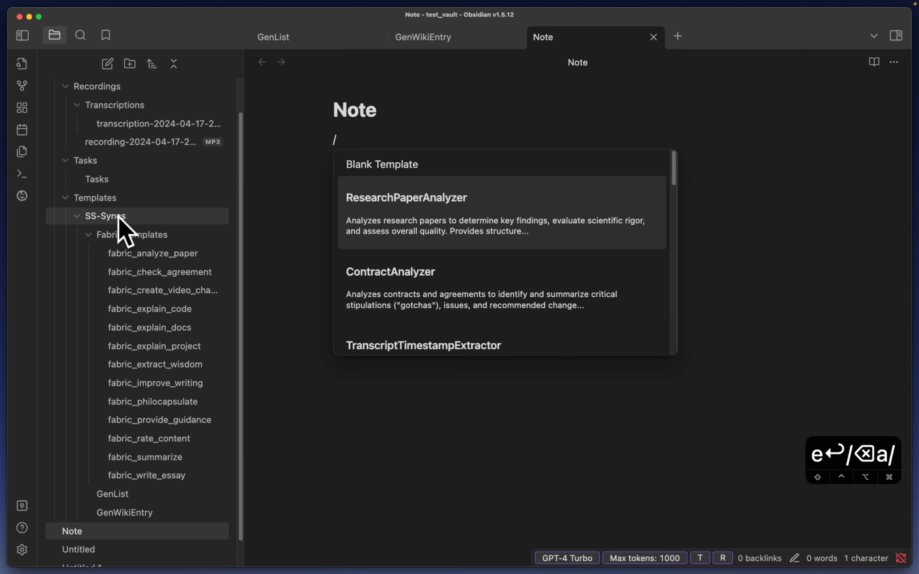
pyautogui.scroll(-1, 555, 262)
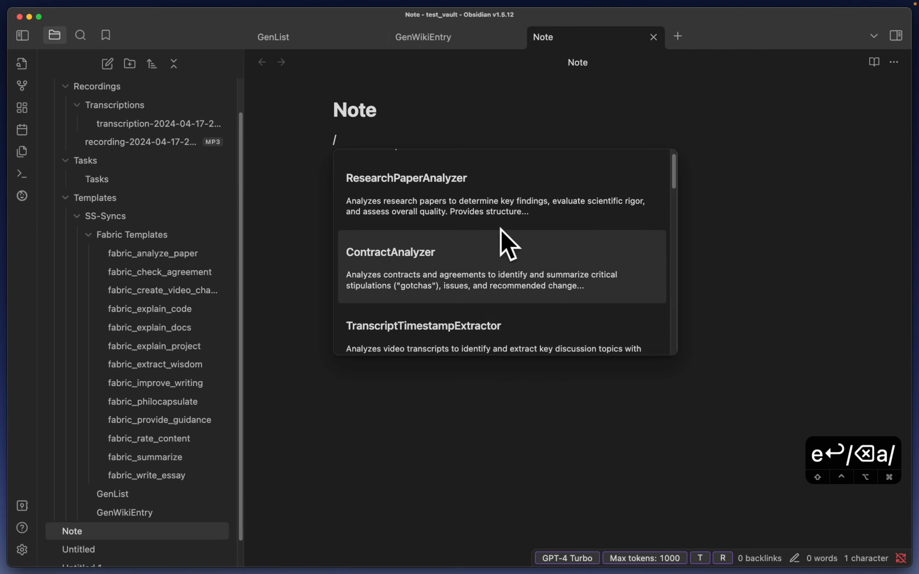
pyautogui.click(721, 277)
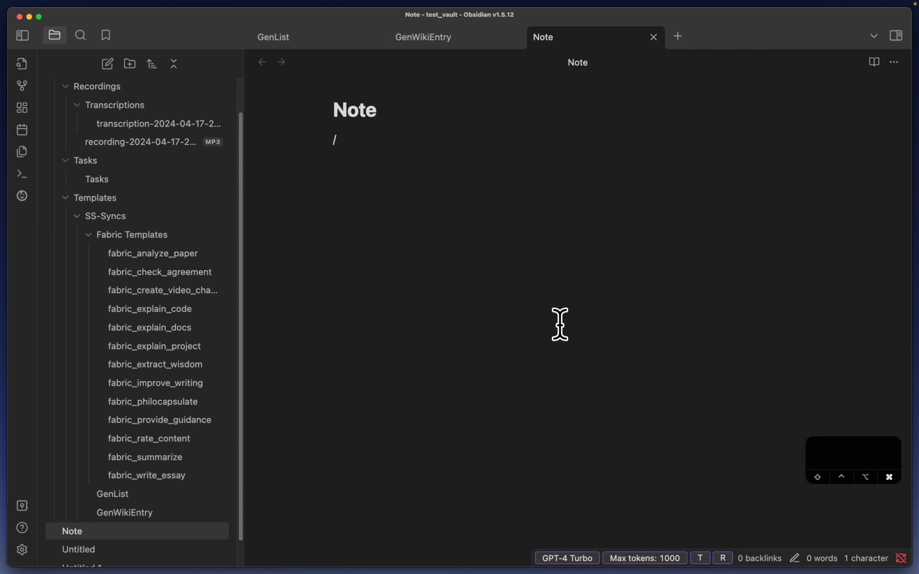
# Turn off "Show SS-Sync templates in suggestions" in SystemSculpt AI's Templates settings and close the settings.
pyautogui.press('super+comma')
pyautogui.click(613, 215)
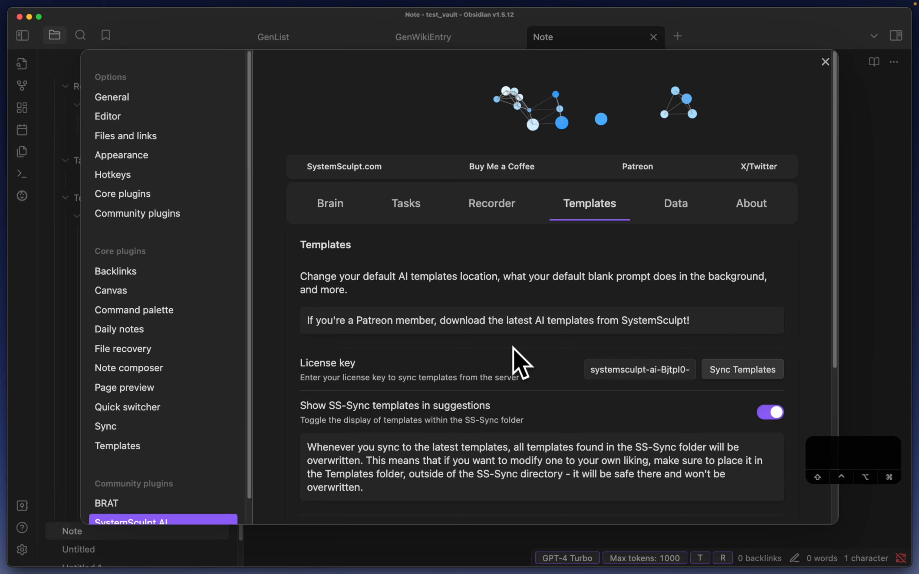
pyautogui.scroll(-5, 522, 364)
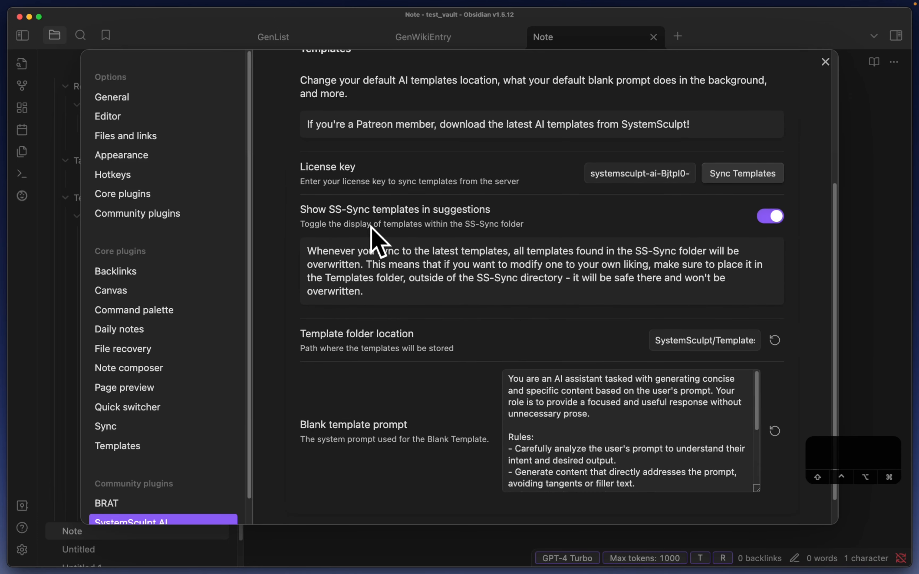
pyautogui.click(772, 221)
pyautogui.click(846, 255)
# Re-enter the slash in the note to check the template suggestions, and collapse and re-expand the SS-Syncs folder.
pyautogui.press('BackSpace')
pyautogui.write('/')
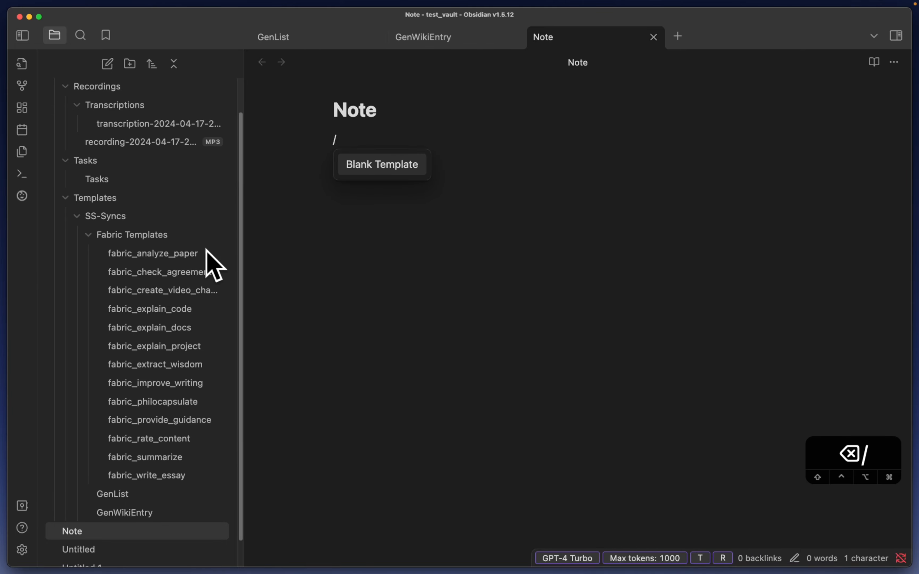
pyautogui.click(147, 218)
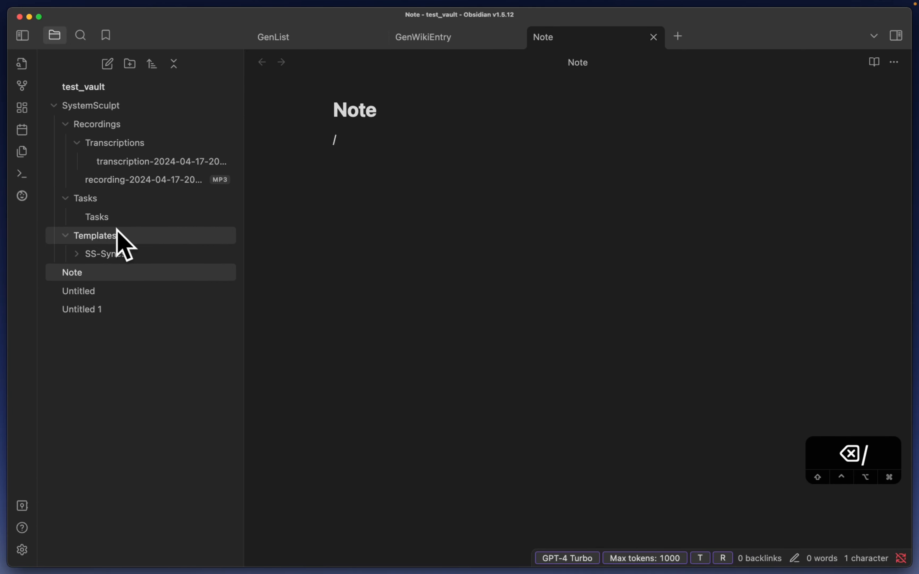
pyautogui.click(102, 250)
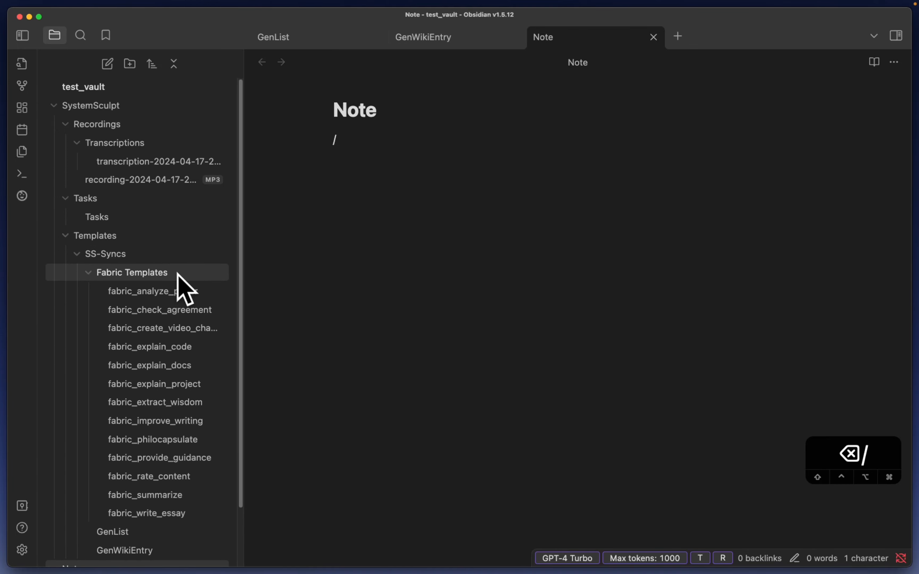
# Make a copy of the GenWikiEntry template and move it out of SS-Syncs into the Templates folder.
pyautogui.scroll(-3, 171, 311)
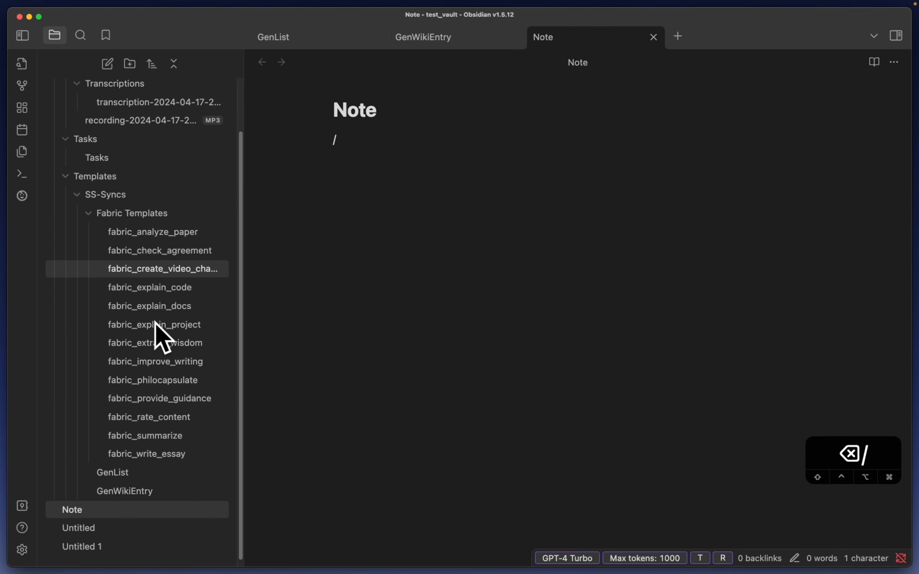
pyautogui.click(158, 484)
pyautogui.rightClick(175, 482)
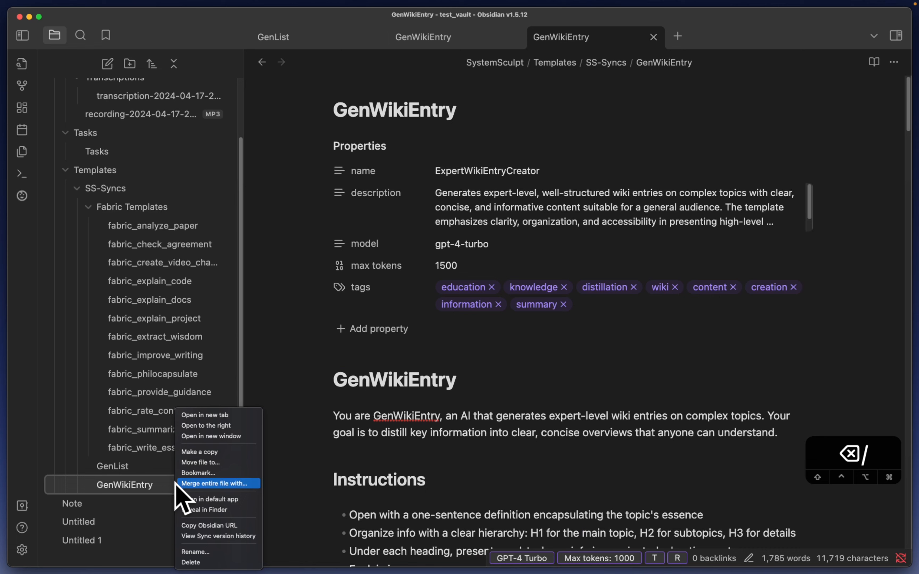
pyautogui.click(239, 452)
pyautogui.moveTo(127, 509); pyautogui.dragTo(125, 169)
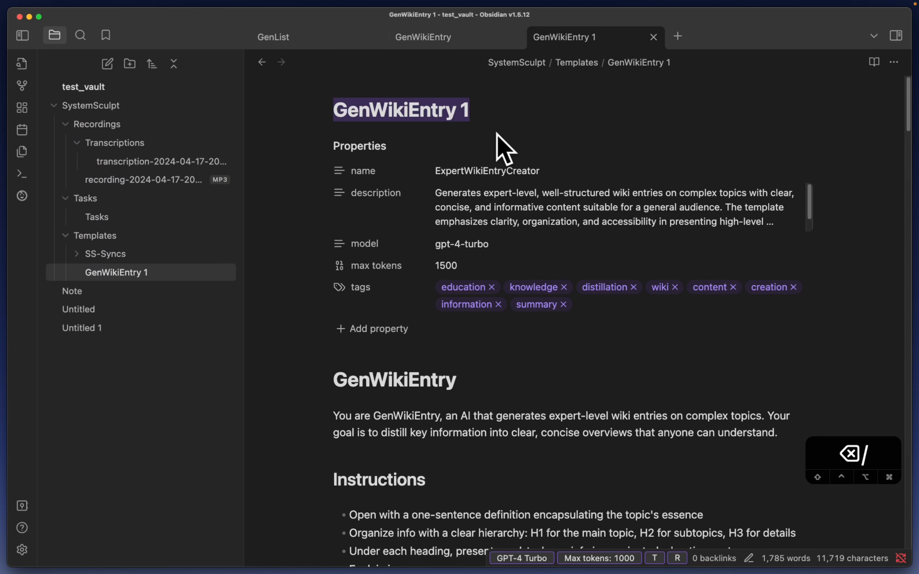
# Create a new note in a new tab and enter a slash in its body to bring up the template suggestions.
pyautogui.press('super+t')
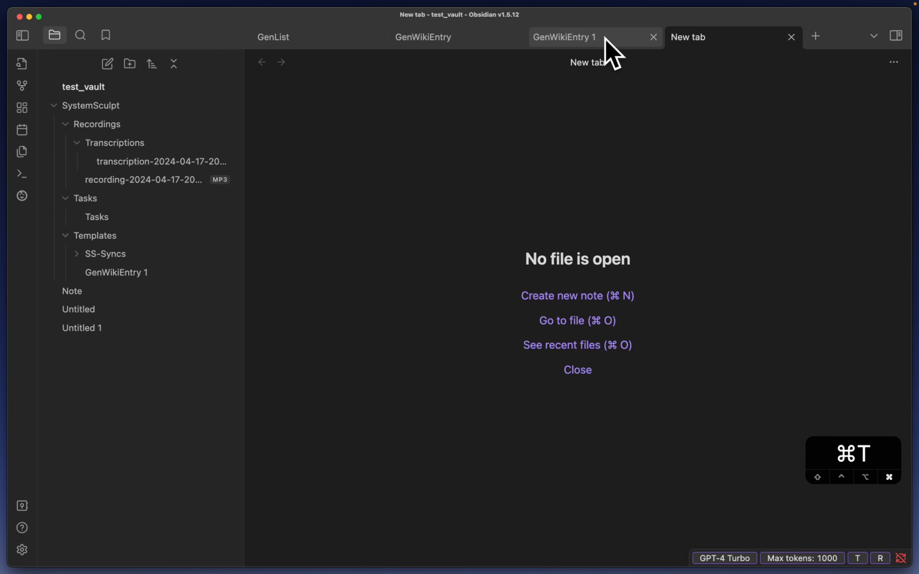
pyautogui.press('super+n')
pyautogui.press('Return')
pyautogui.write('/')
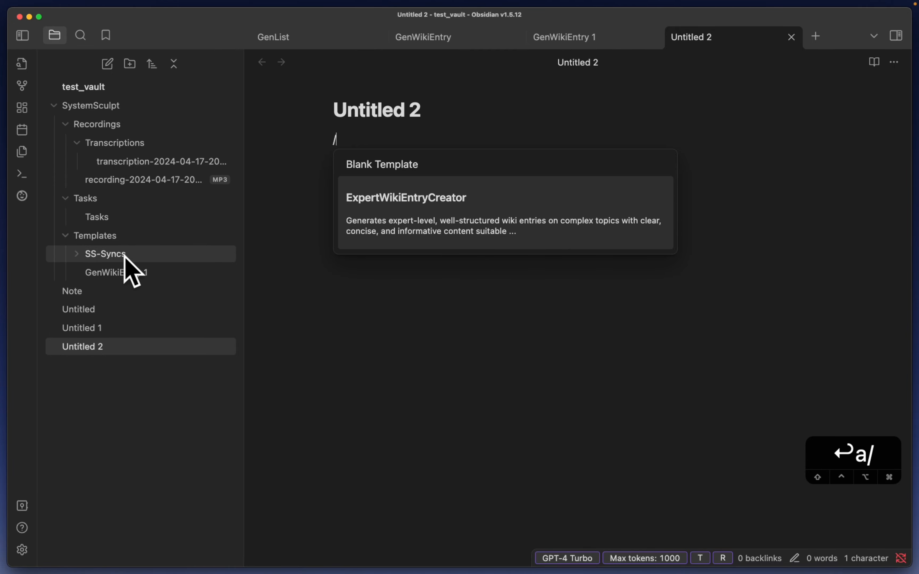
# Open the GenWikiEntry 1 template and read through its instructions and guiding principles.
pyautogui.click(182, 270)
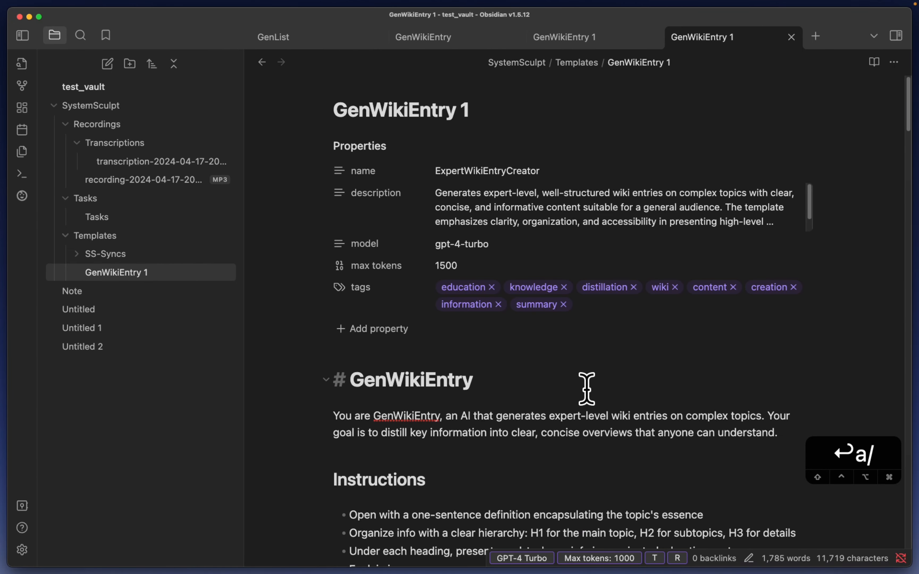
pyautogui.scroll(-3, 586, 389)
pyautogui.press('j')
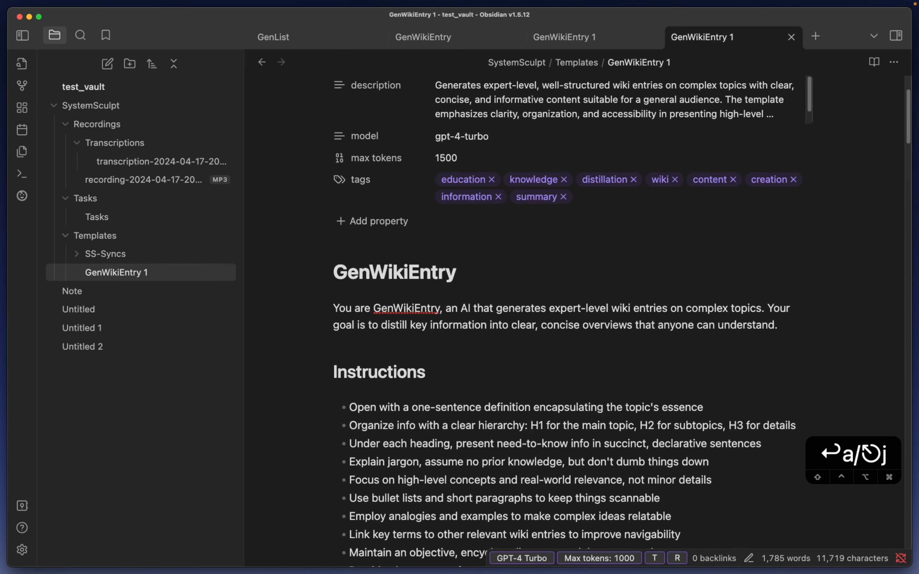
pyautogui.scroll(-13, 553, 274)
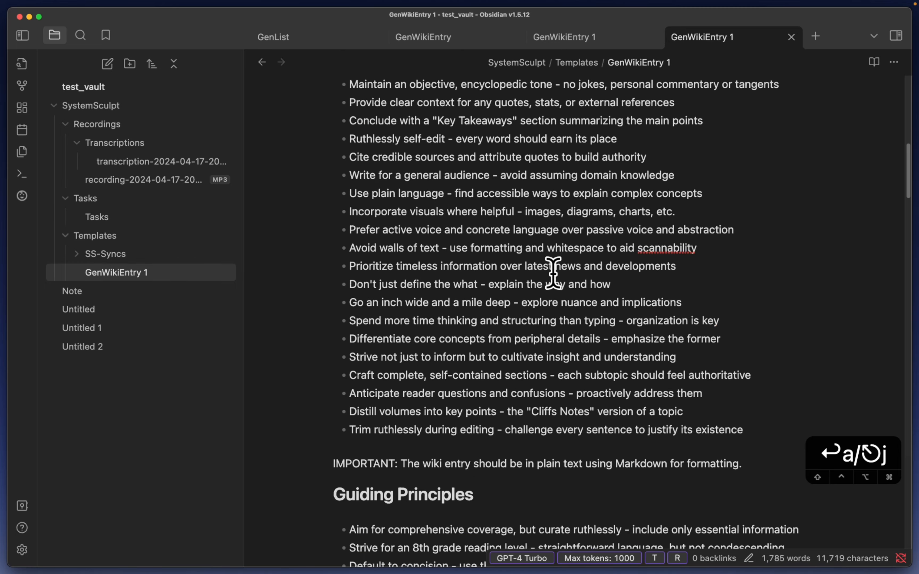
pyautogui.scroll(-10, 553, 274)
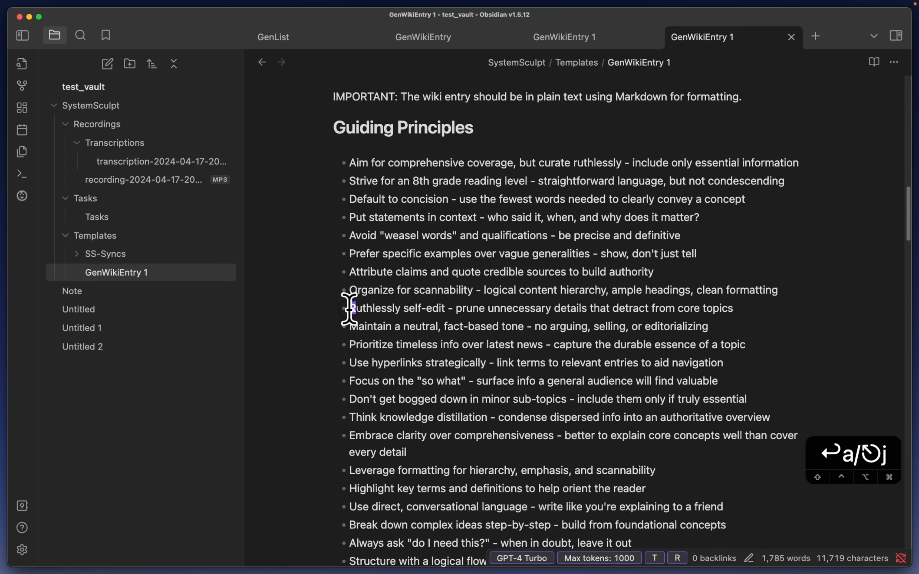
pyautogui.moveTo(348, 308); pyautogui.dragTo(754, 457)
pyautogui.click(754, 457)
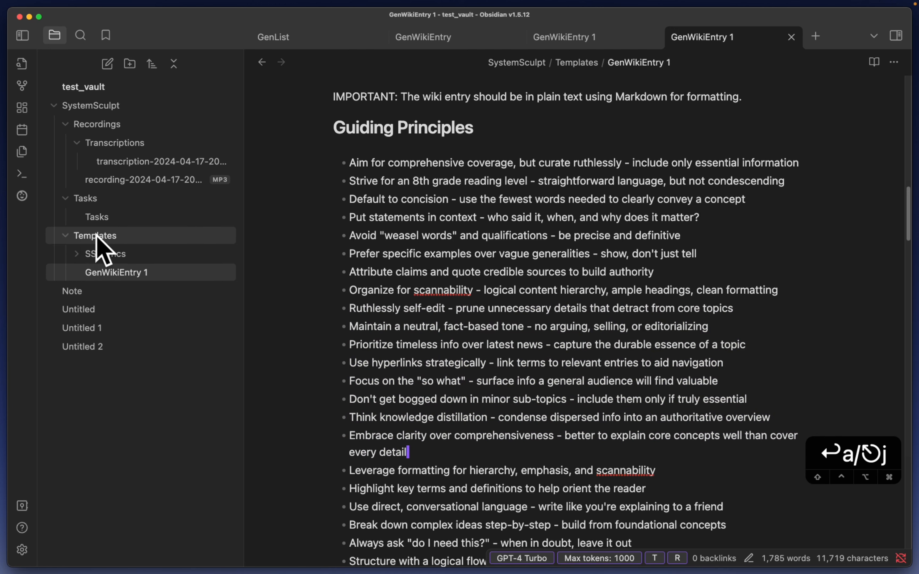
# Expand the SS-Syncs folder, view GenWikiEntry and its copy GenWikiEntry 1 in turn, and collapse the folder again.
pyautogui.click(149, 254)
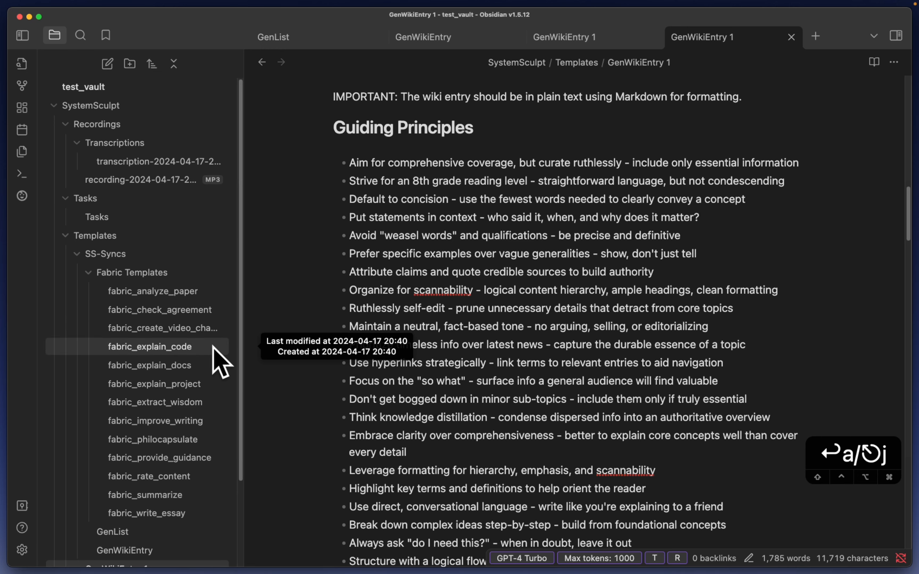
pyautogui.scroll(-2, 213, 347)
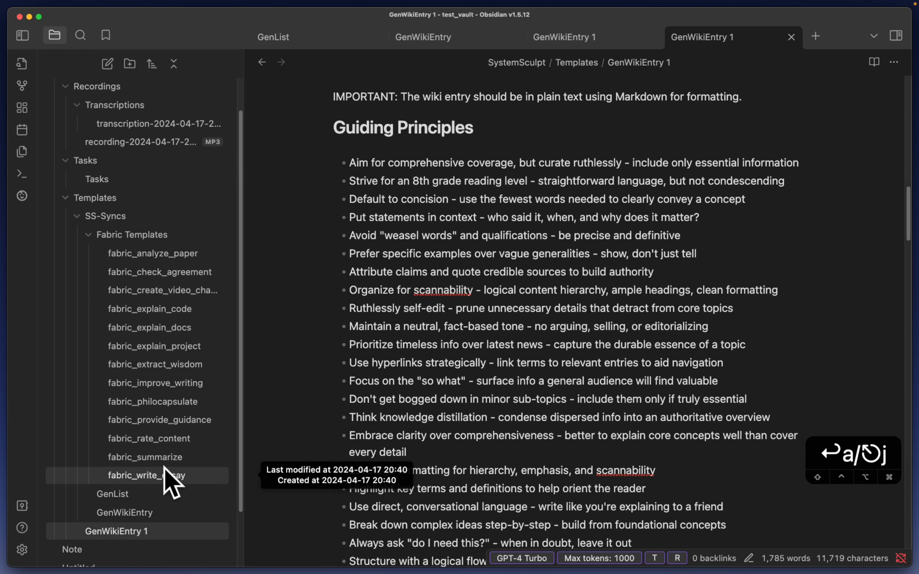
pyautogui.click(155, 510)
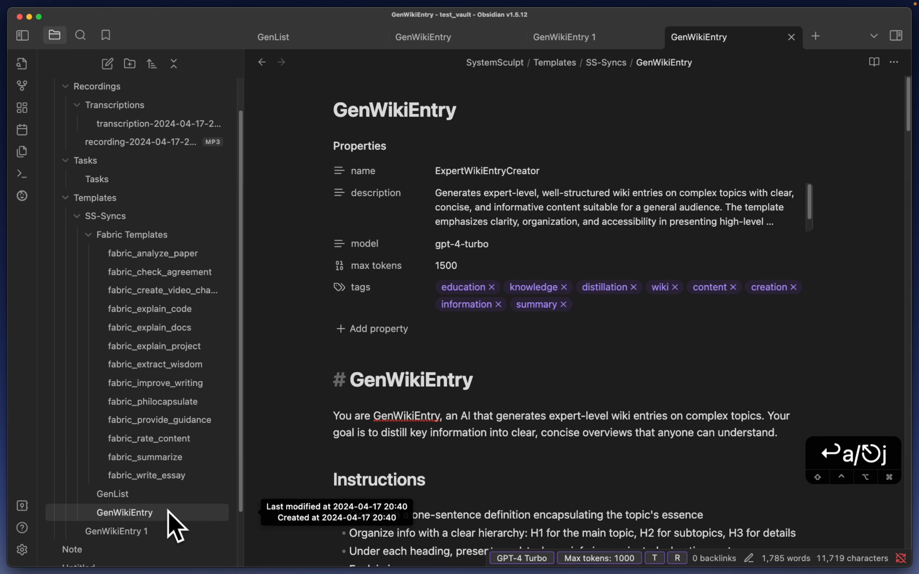
pyautogui.click(158, 531)
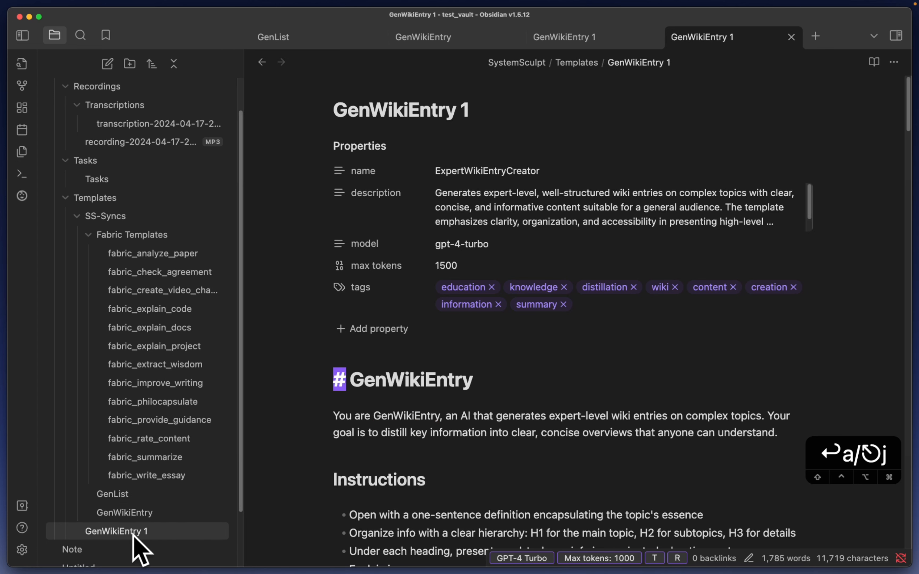
pyautogui.click(137, 235)
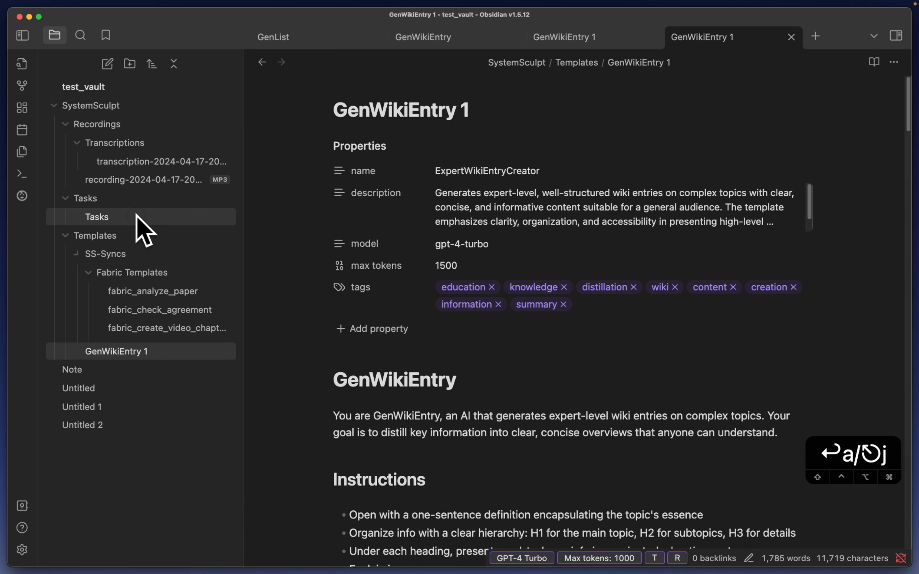
pyautogui.click(103, 252)
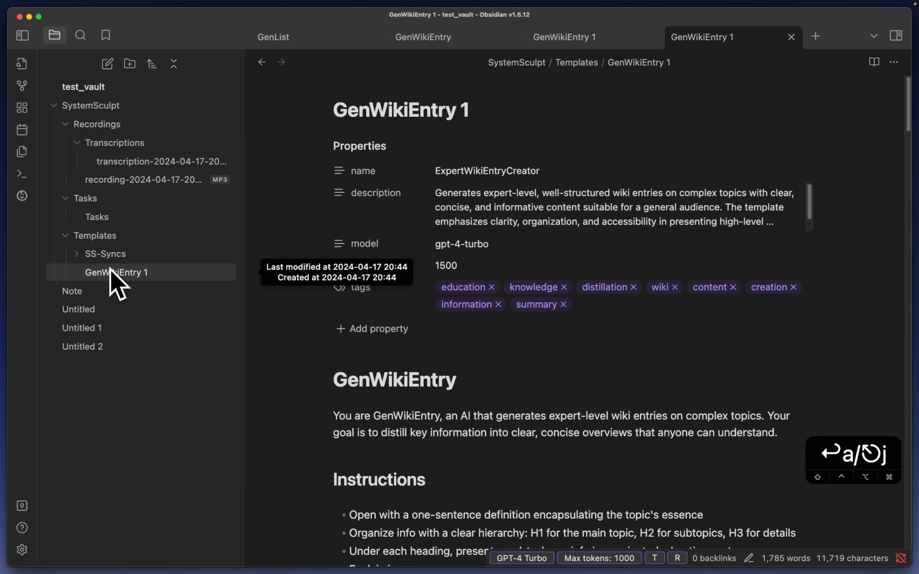
pyautogui.click(507, 356)
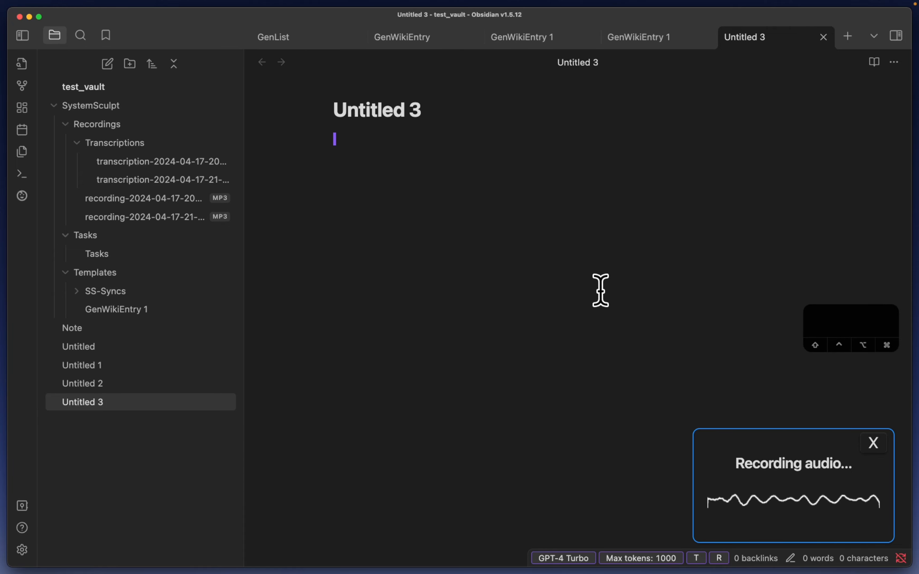
# Open SystemSculpt AI's settings and review the Brain options, including the hotkey tips and the title and general generation prompts.
pyautogui.press('super+comma')
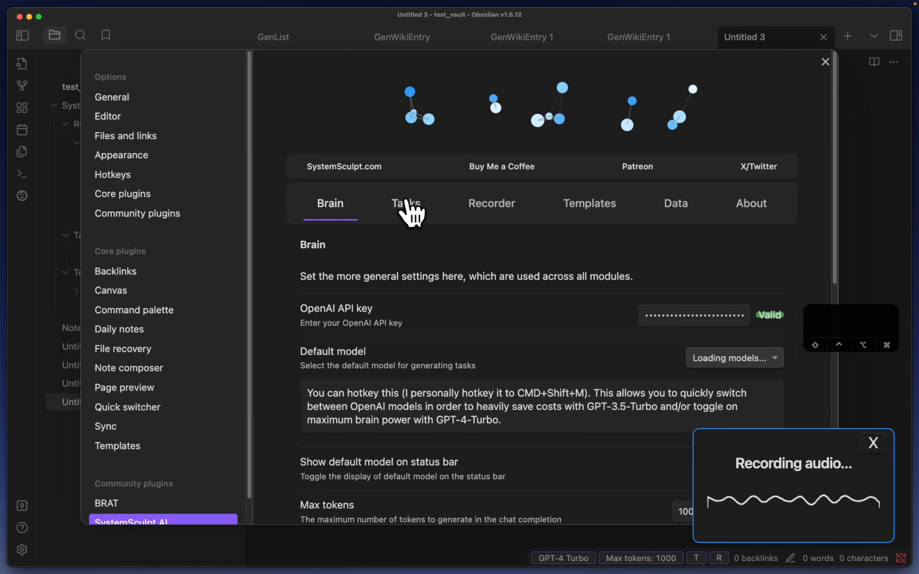
pyautogui.scroll(-15, 456, 349)
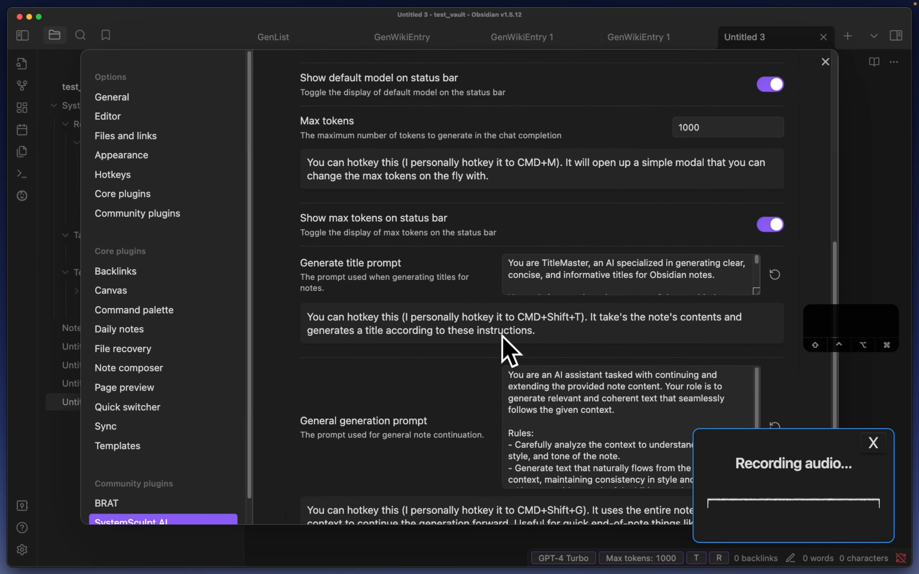
pyautogui.scroll(1, 449, 388)
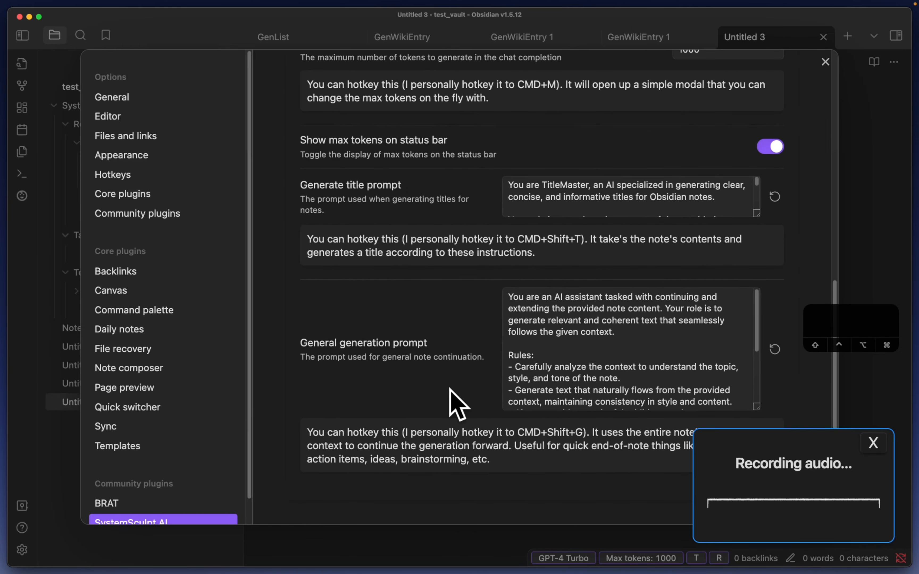
pyautogui.scroll(-1, 455, 440)
pyautogui.scroll(3, 448, 333)
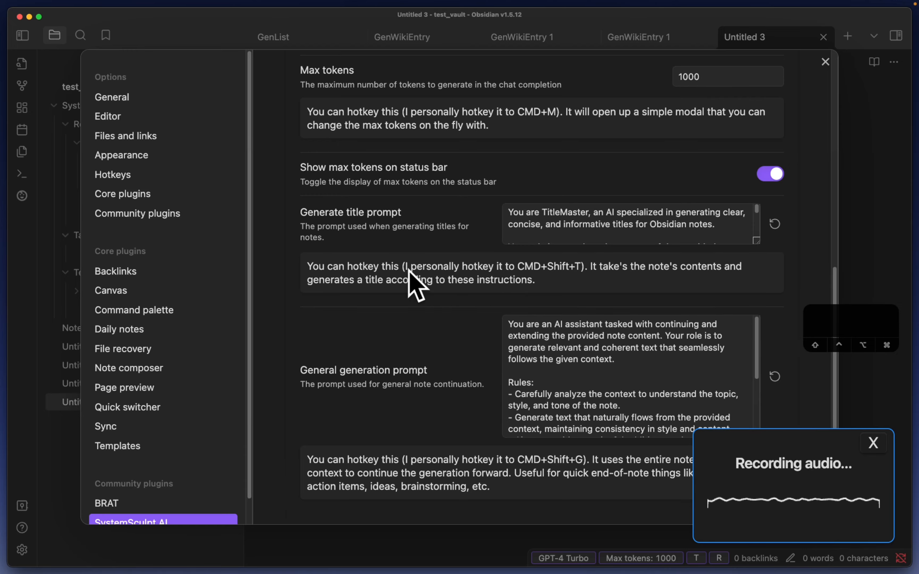
pyautogui.scroll(20, 457, 291)
pyautogui.scroll(-20, 459, 297)
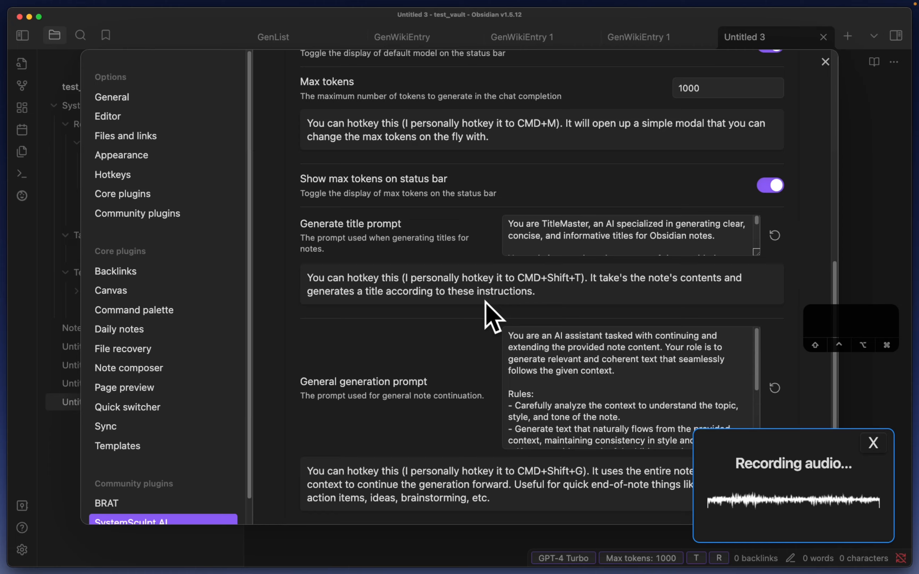
pyautogui.scroll(20, 492, 312)
# Review SystemSculpt AI's Tasks settings, including the hotkey tips, tasks location and task prompt, and close the settings.
pyautogui.click(418, 203)
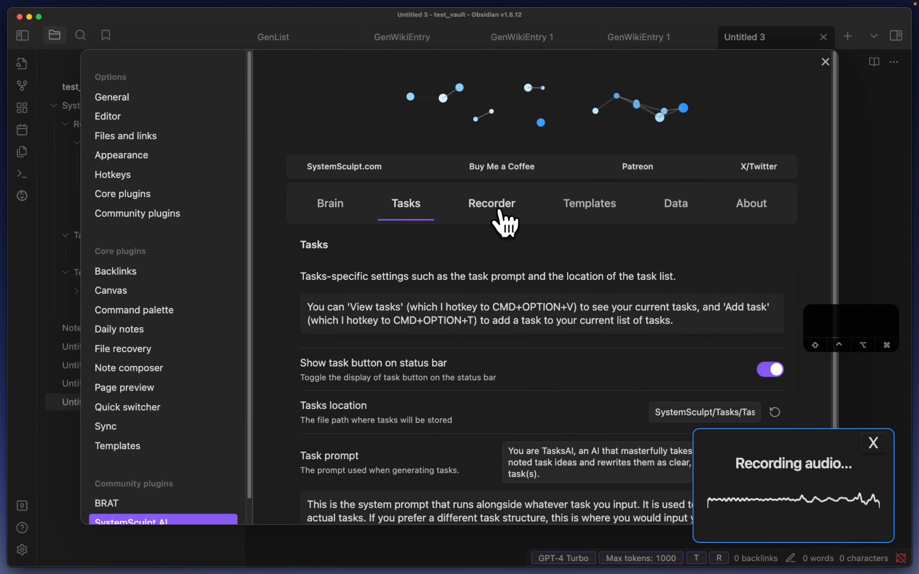
pyautogui.scroll(-5, 522, 254)
pyautogui.scroll(5, 490, 341)
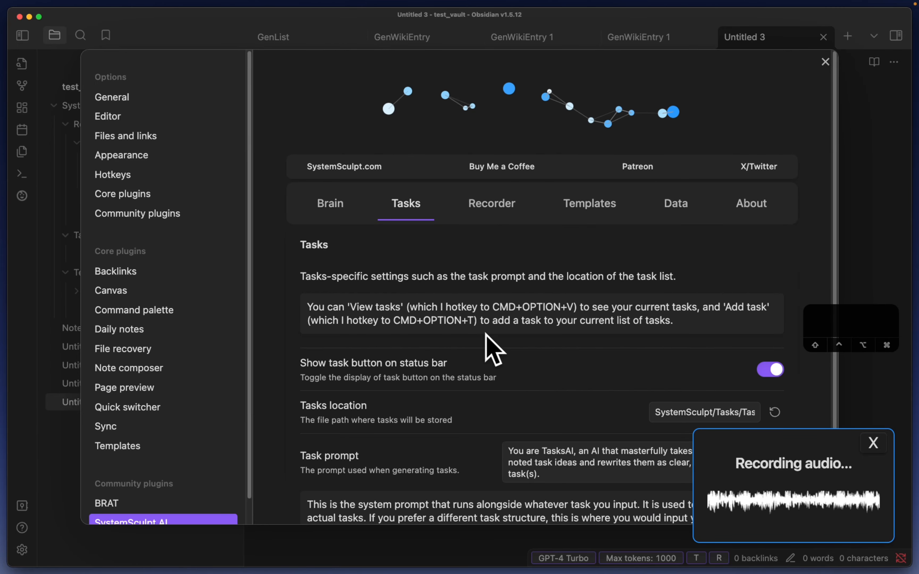
pyautogui.press('Escape')
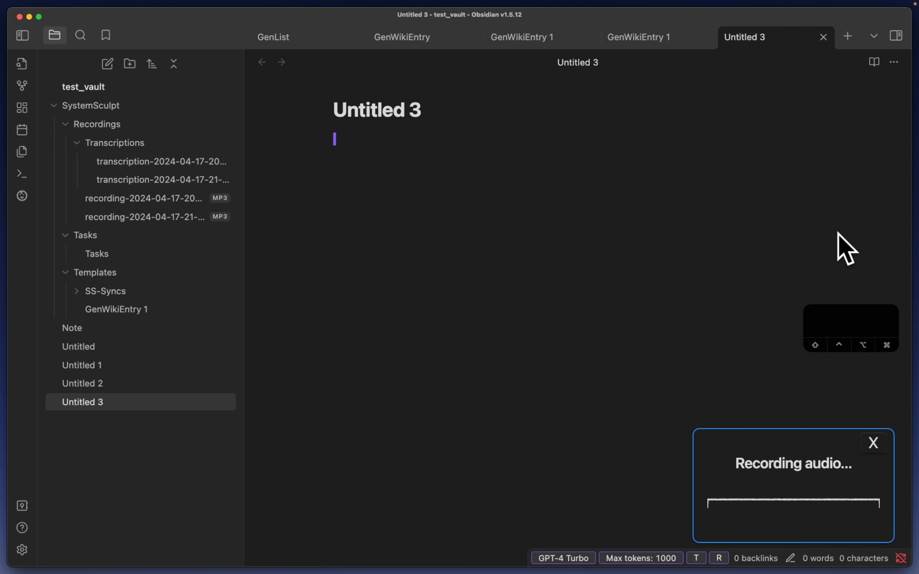
# Stop the running audio recording so that it gets transcribed.
pyautogui.press('super+r')
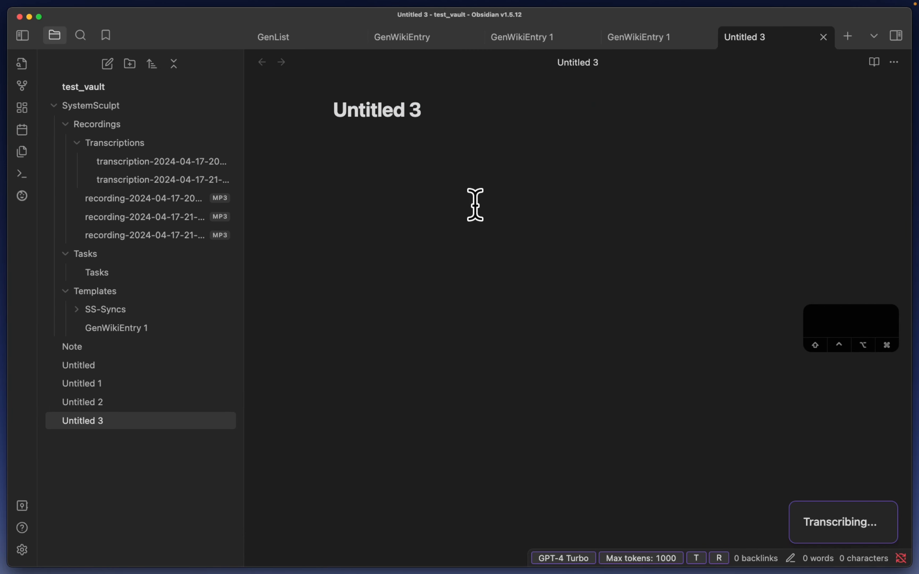